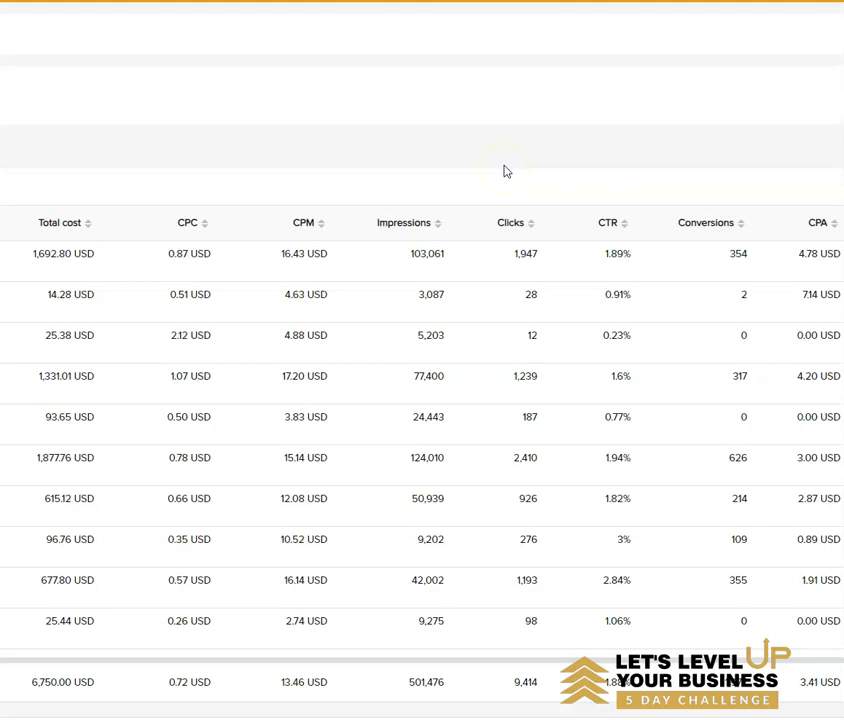
Step: Review total cost, CPC, CPM, impressions, clicks, CTR, conversions and CPA for the first two campaigns in the results table
left_click(524, 198)
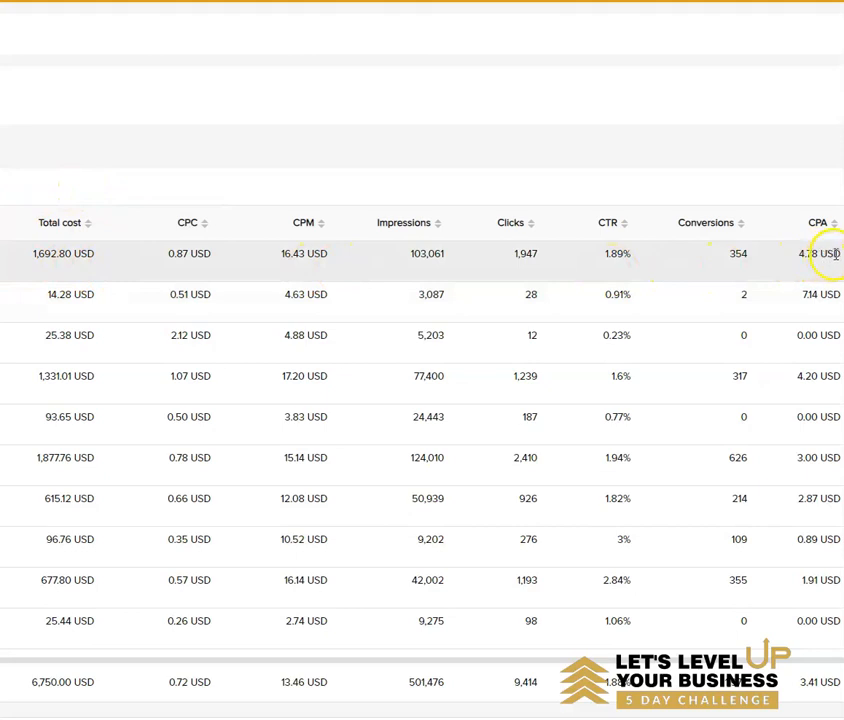
left_click_drag(838, 254, 30, 254)
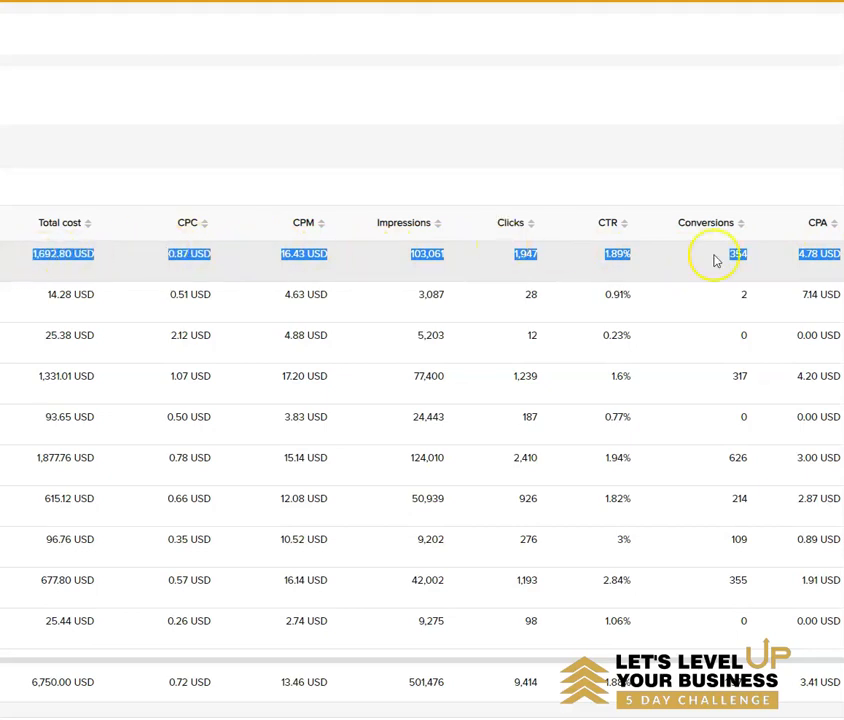
left_click(740, 251)
left_click_drag(816, 257, 793, 257)
left_click(791, 256)
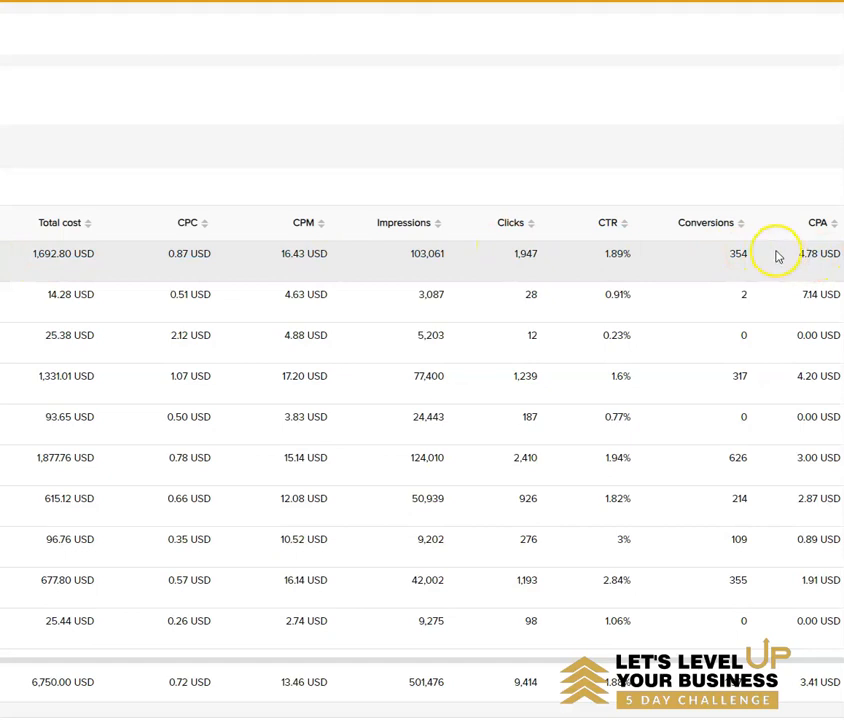
left_click_drag(786, 295, 51, 305)
left_click(790, 300)
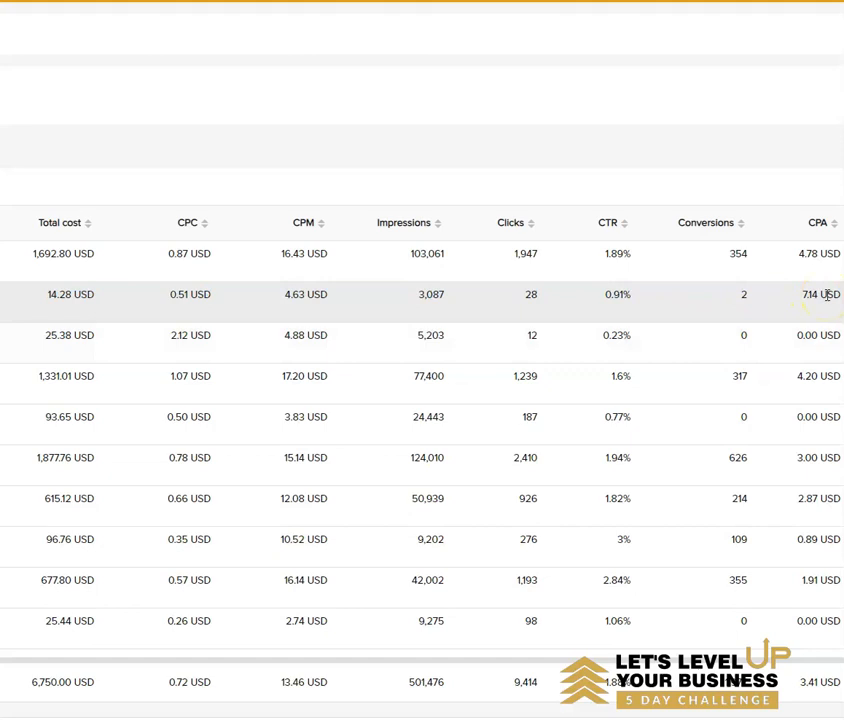
left_click_drag(827, 294, 795, 294)
left_click(790, 304)
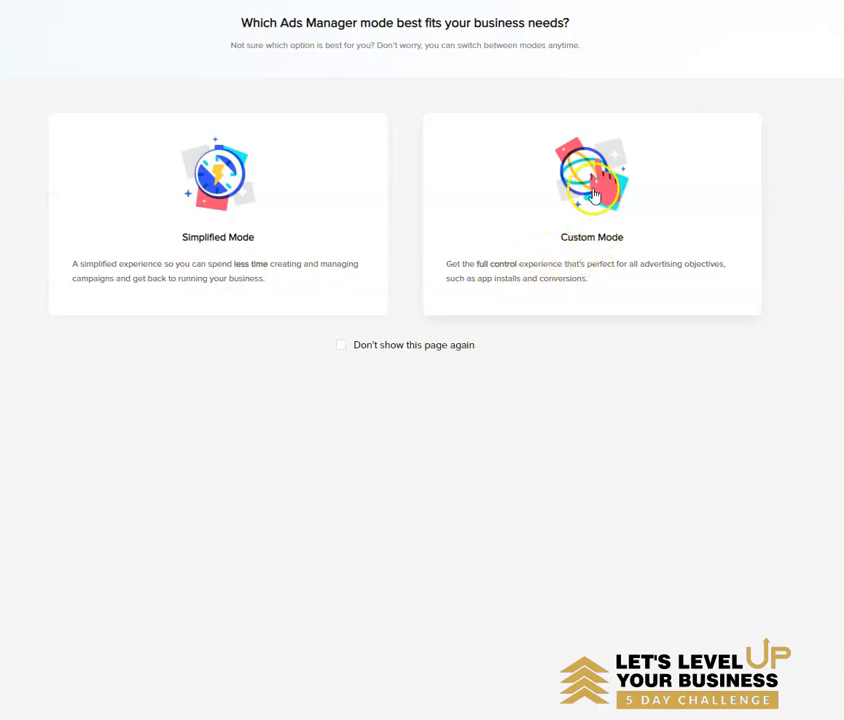
Step: Create a Custom Mode campaign with the Lead generation objective and name it TEST CAMPAIGN 1-3-2023
left_click(592, 200)
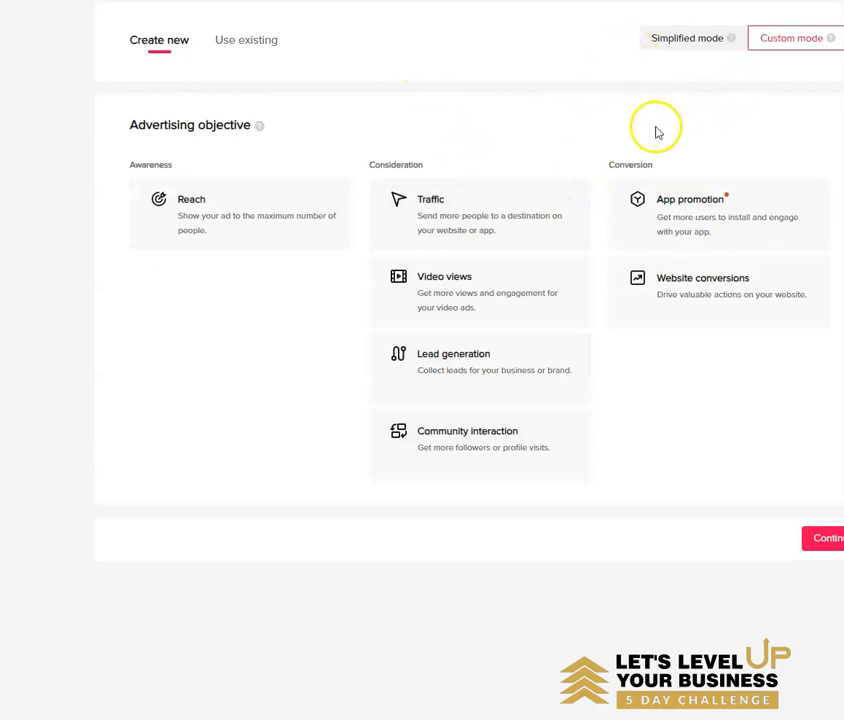
left_click(446, 359)
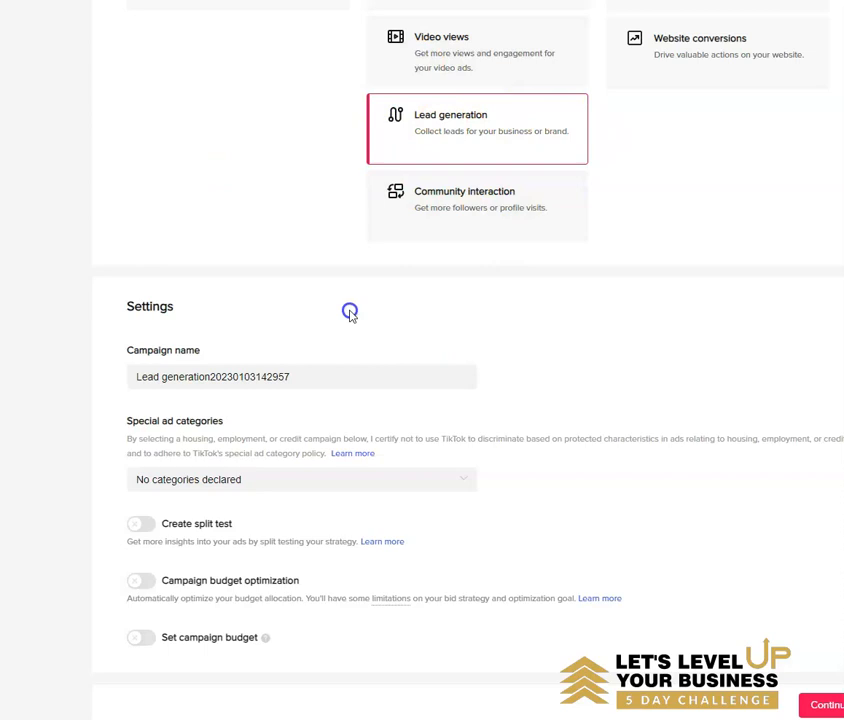
left_click_drag(322, 380, 46, 383)
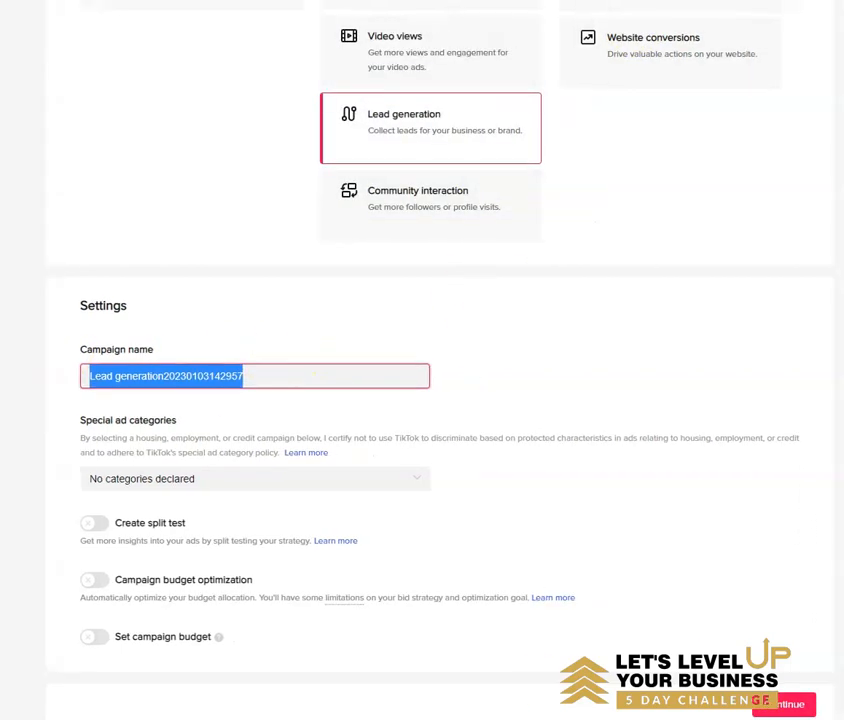
left_click(275, 369)
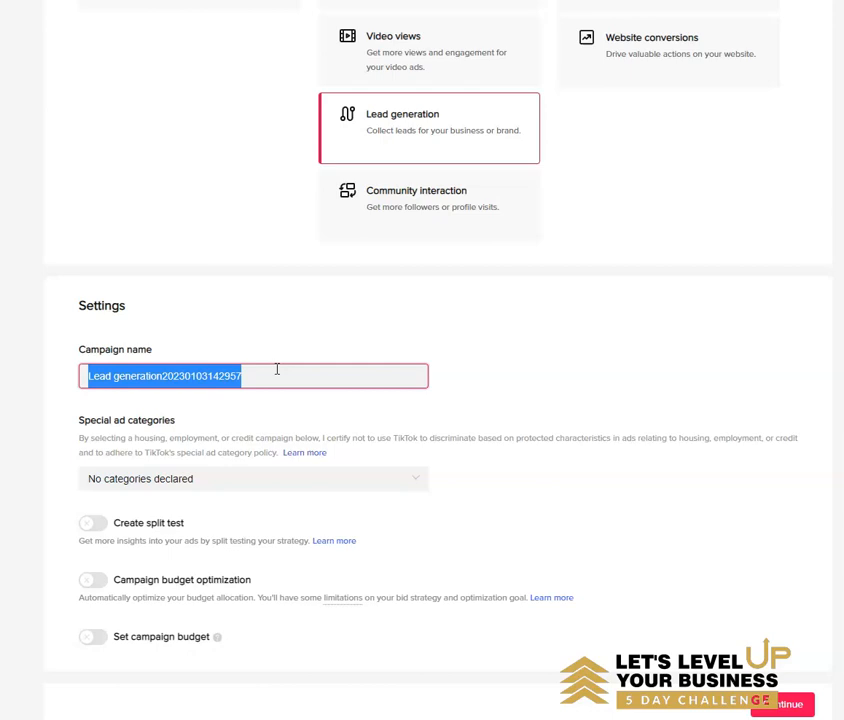
type("TEST CAMPAIGN 1-3-2023")
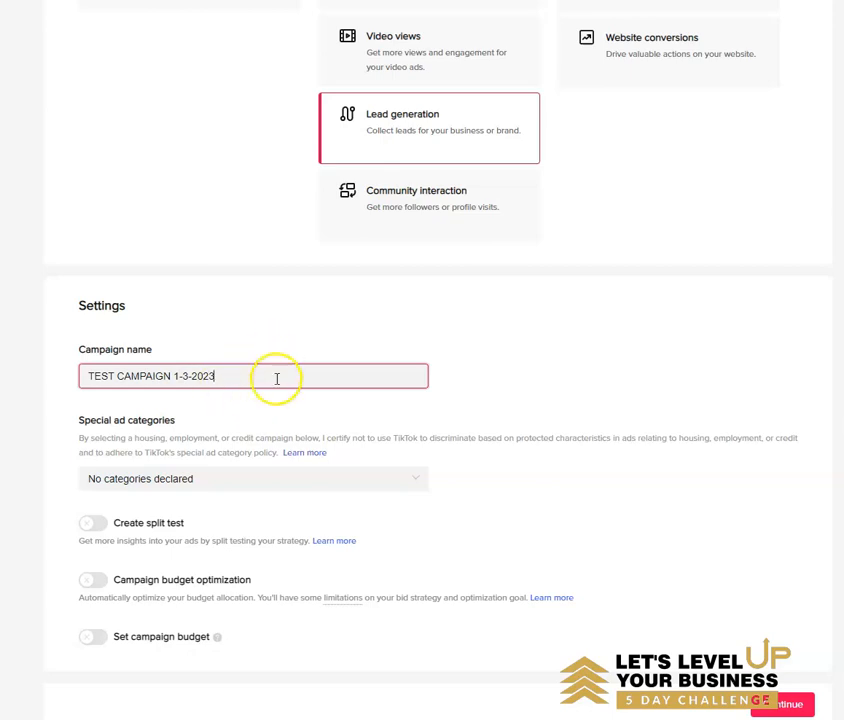
Step: Continue to the ad group setup and reuse the copied campaign name TEST CAMPAIGN 1-3-2023 as the ad group name
triple_click(198, 372)
right_click(222, 383)
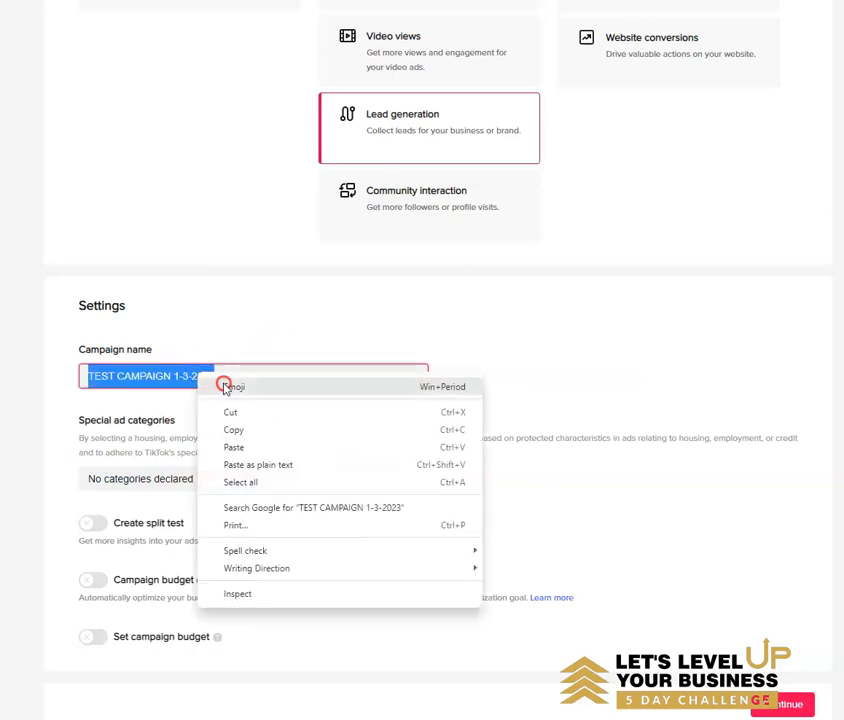
left_click(243, 435)
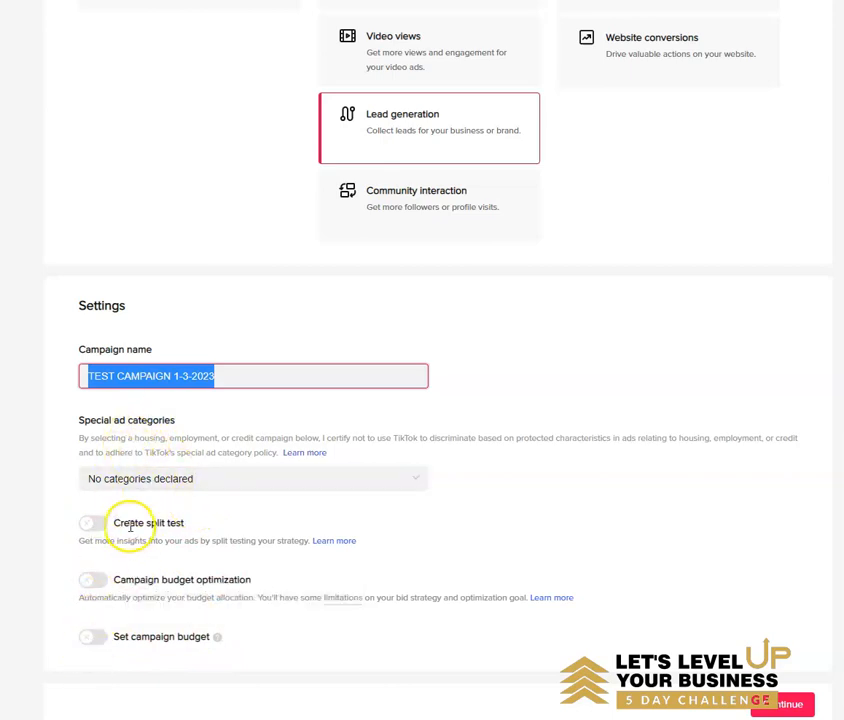
left_click(789, 705)
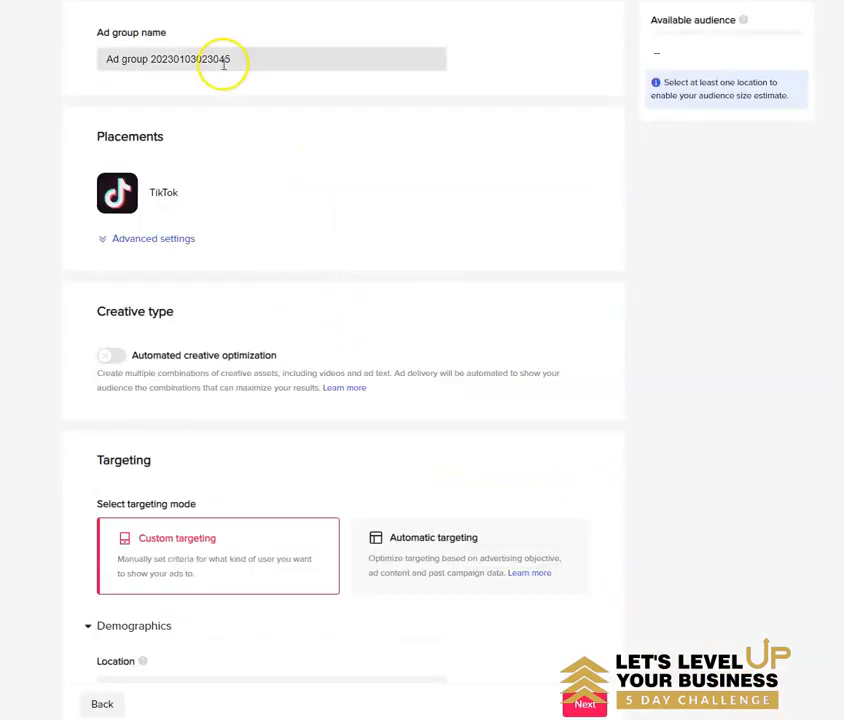
double_click(206, 59)
triple_click(206, 59)
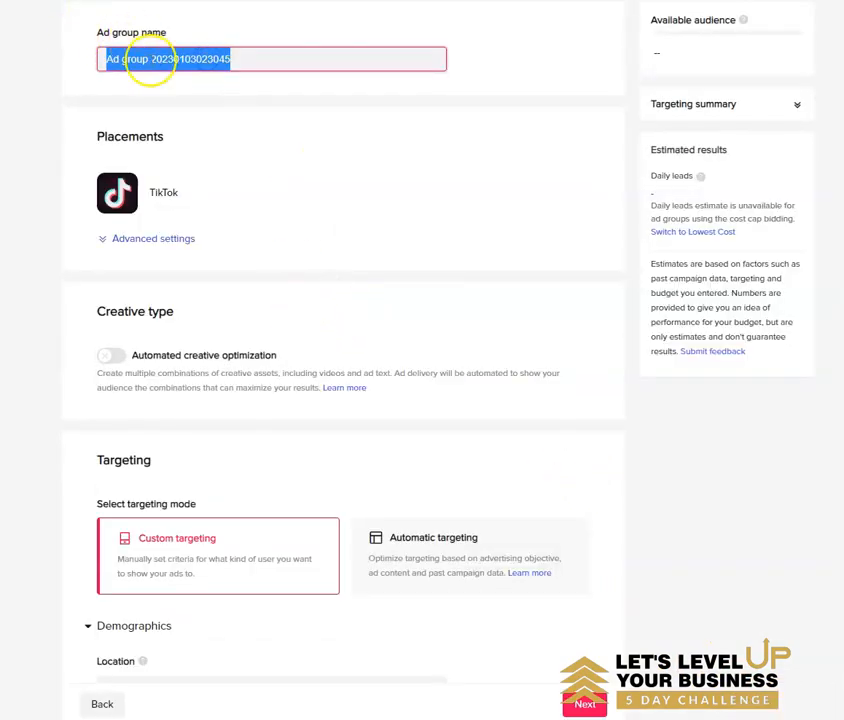
right_click(149, 62)
left_click(188, 135)
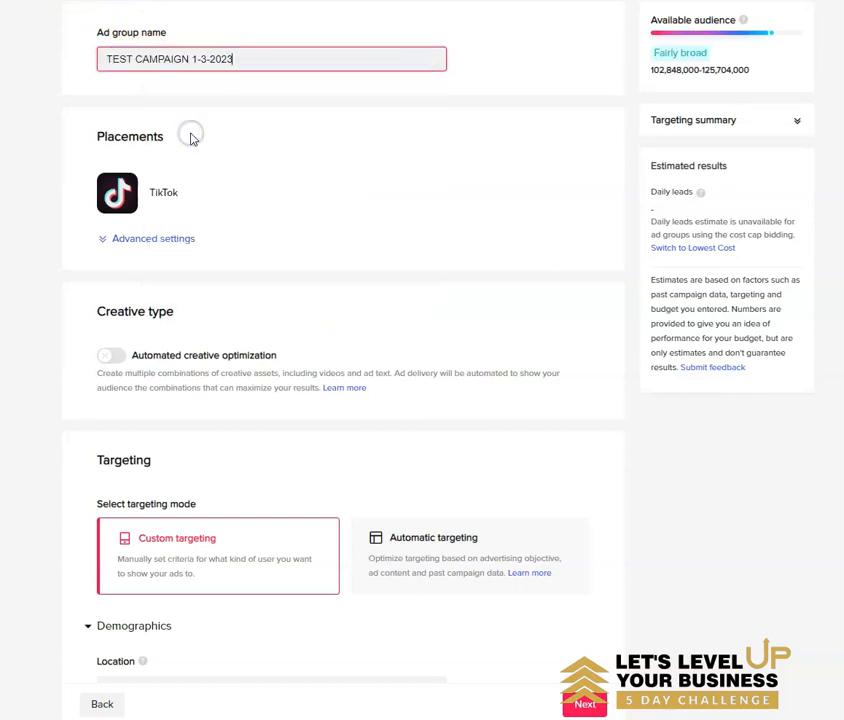
Step: Remove United States from the ad group's targeted locations
scroll(194, 353, "down", 2)
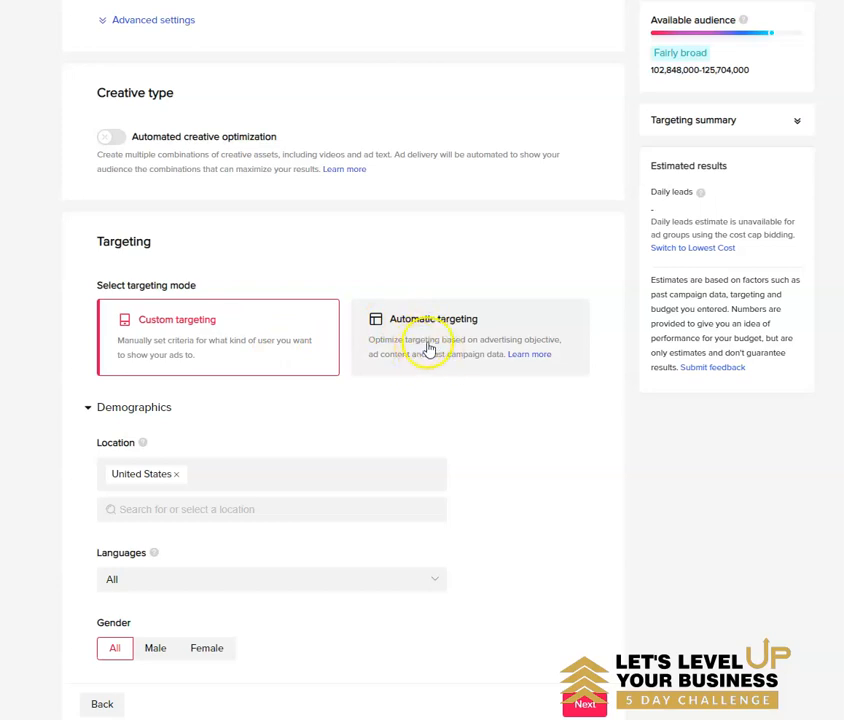
scroll(428, 347, "down", 1)
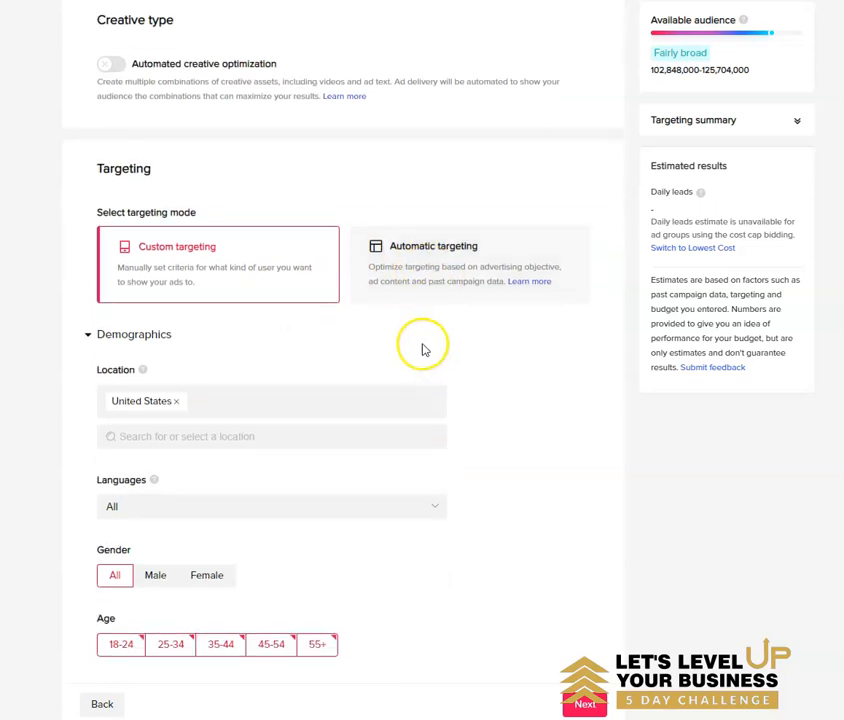
left_click(177, 403)
left_click(177, 405)
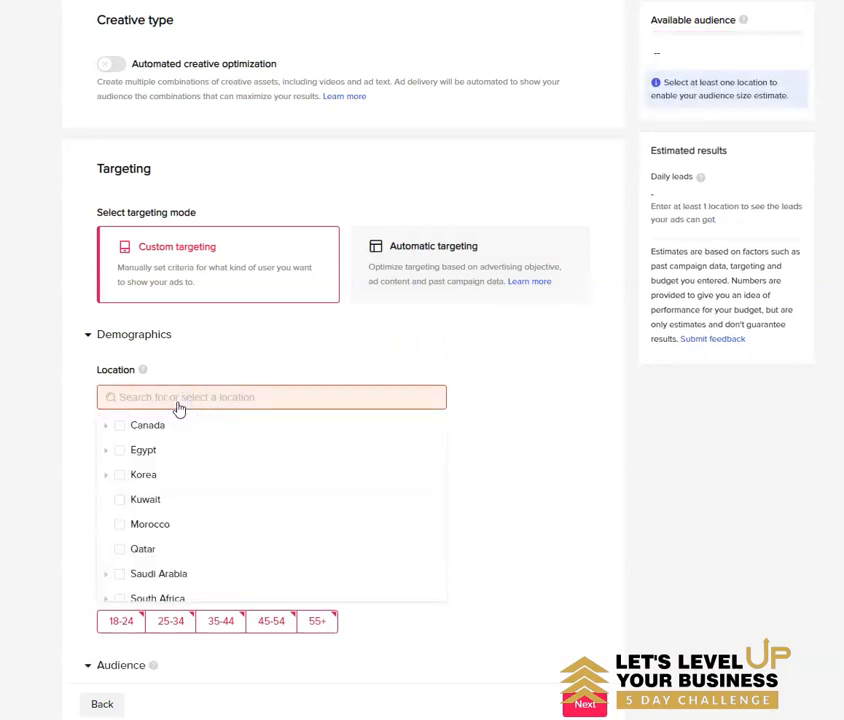
type("790")
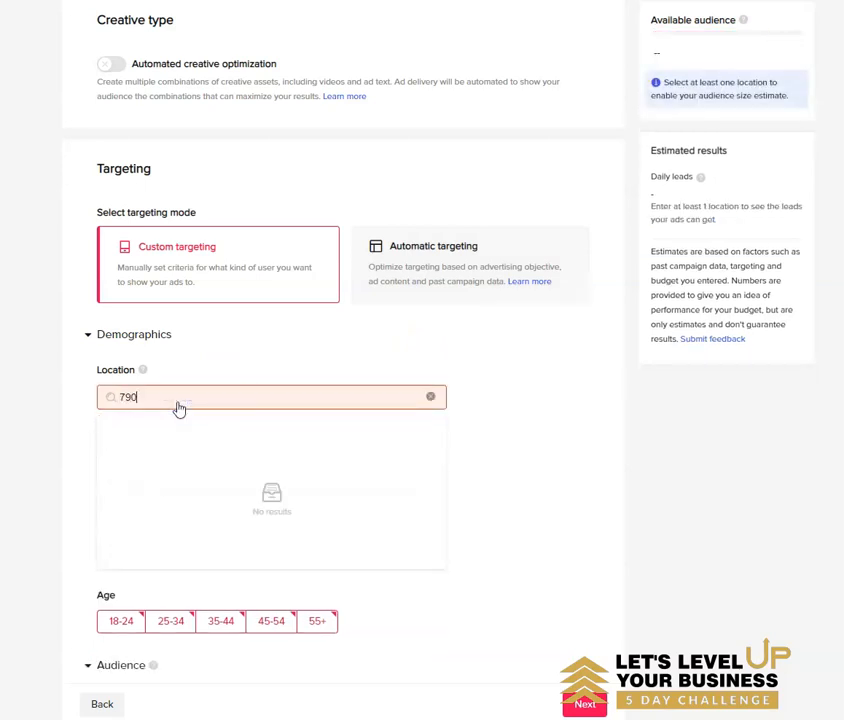
key("BackSpace")
key("BackSpace")
key("BackSpace")
type(",M")
key("BackSpace")
key("BackSpace")
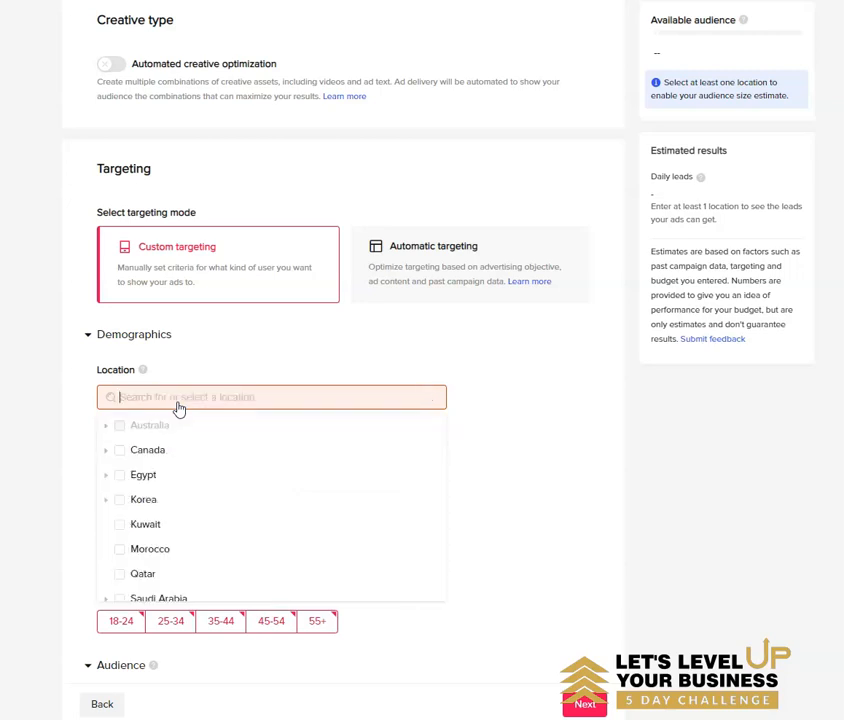
Step: Search the locations for MILWAUKEE and add Milwaukee DMA, United States as the target market
type("MILWAUKEE")
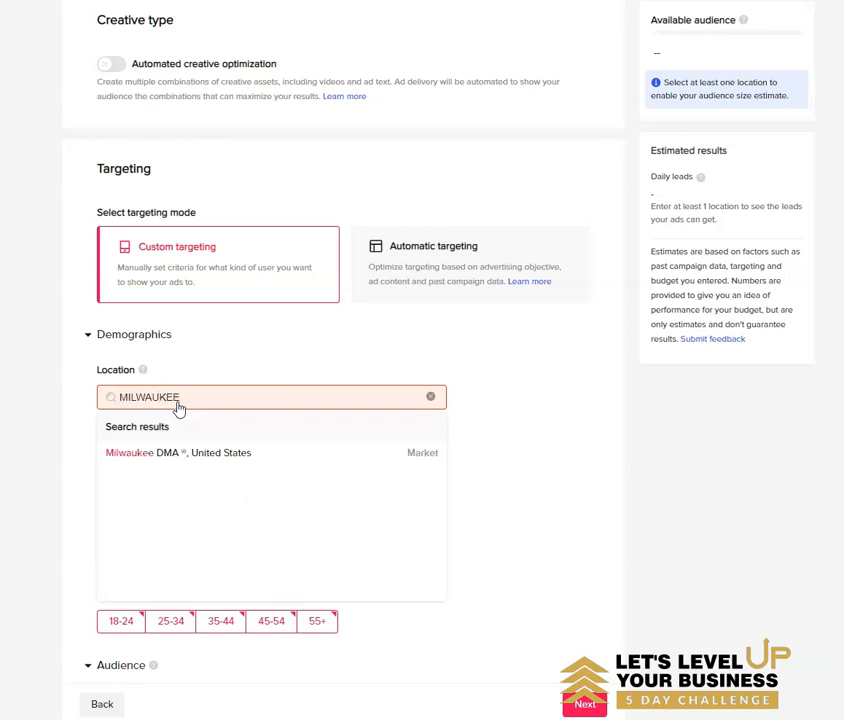
left_click(160, 455)
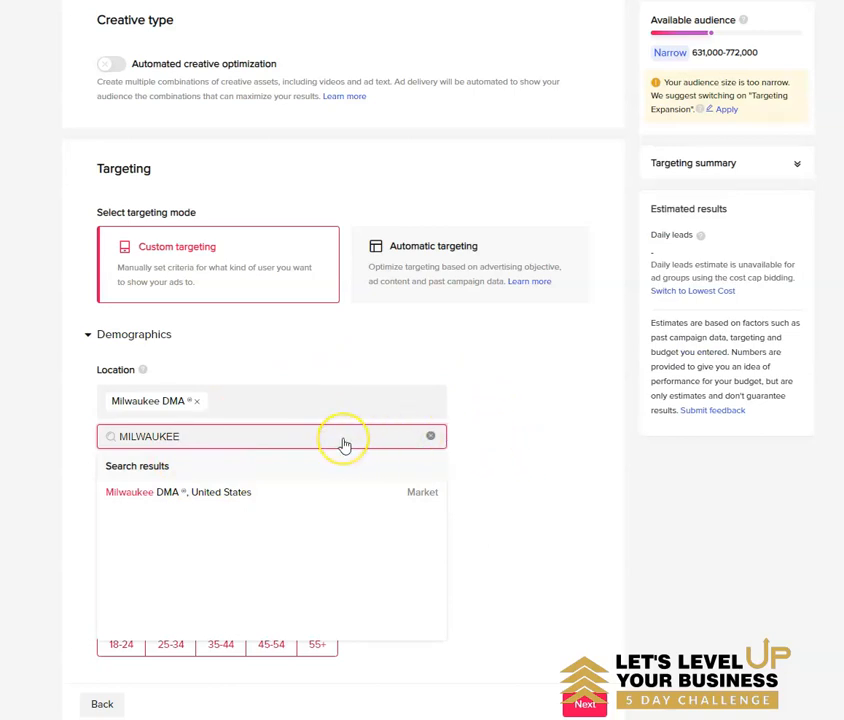
Step: Try to find KENOSHA WISCONSIN as an additional target location, and clear the location search
type("KE")
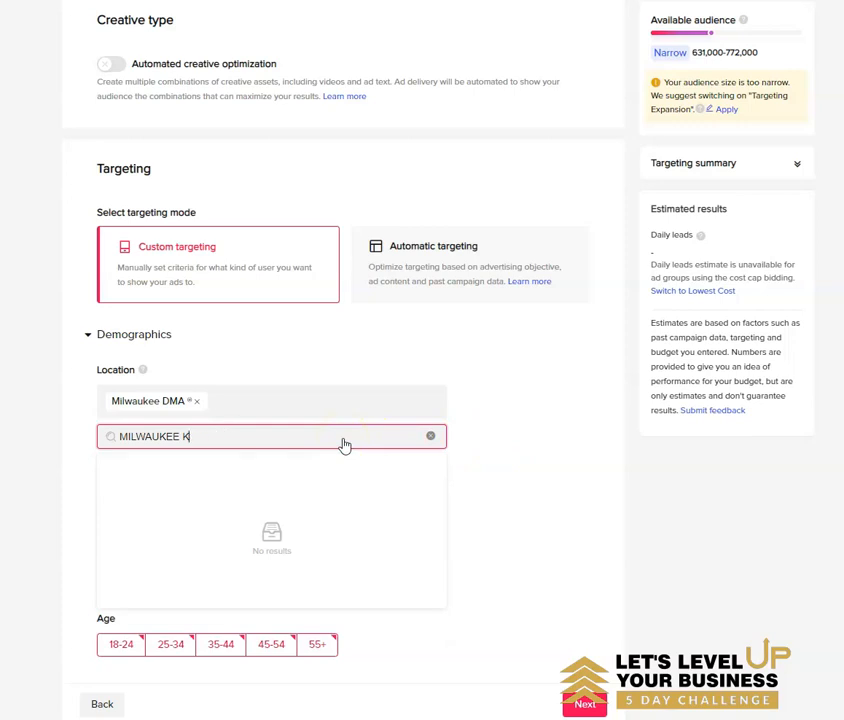
key("BackSpace")
key("BackSpace")
key("BackSpace")
type("E")
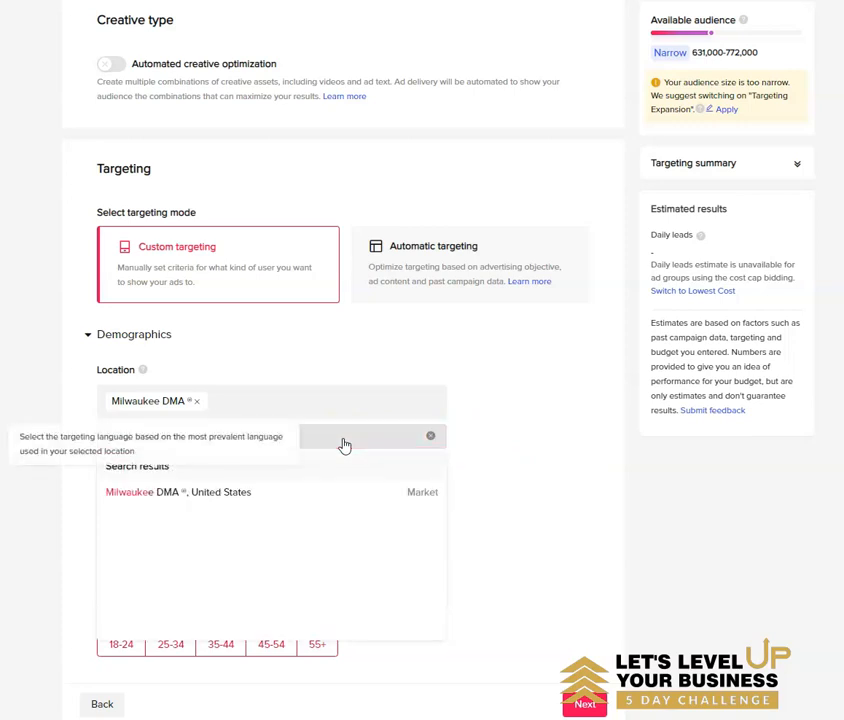
left_click(482, 445)
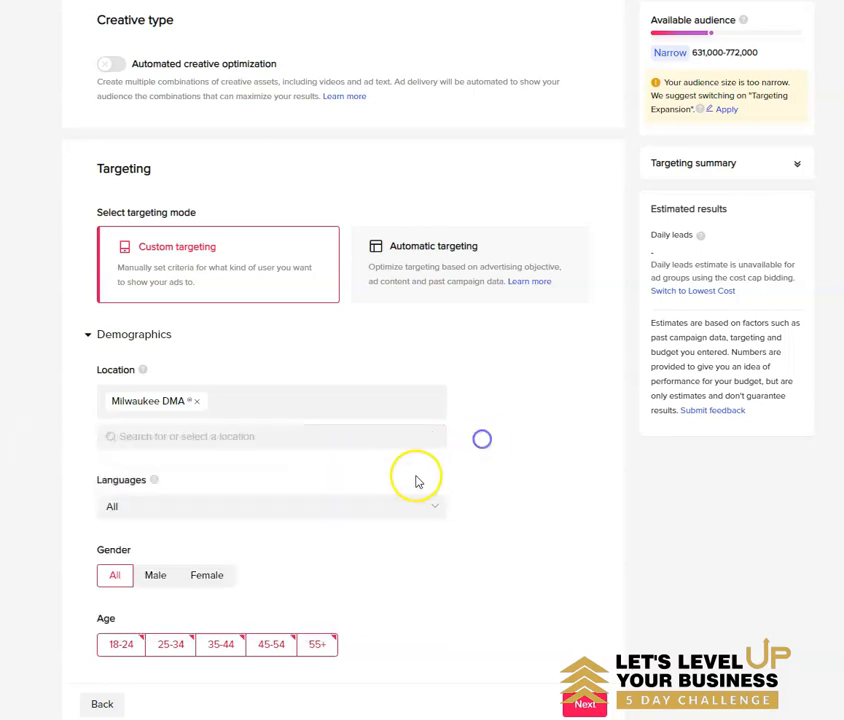
left_click(217, 442)
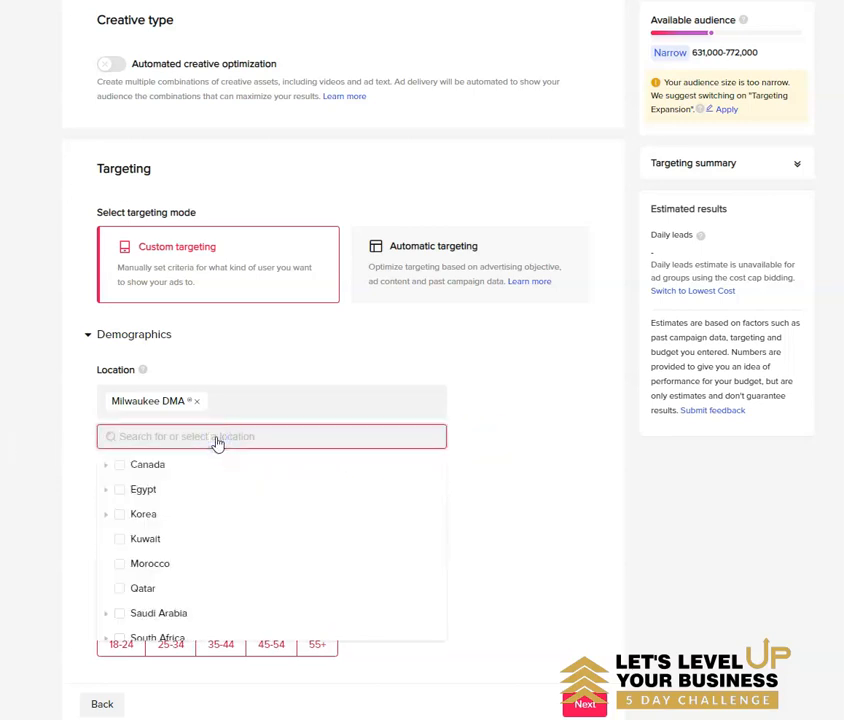
type("KENOSHA WISCONSIN")
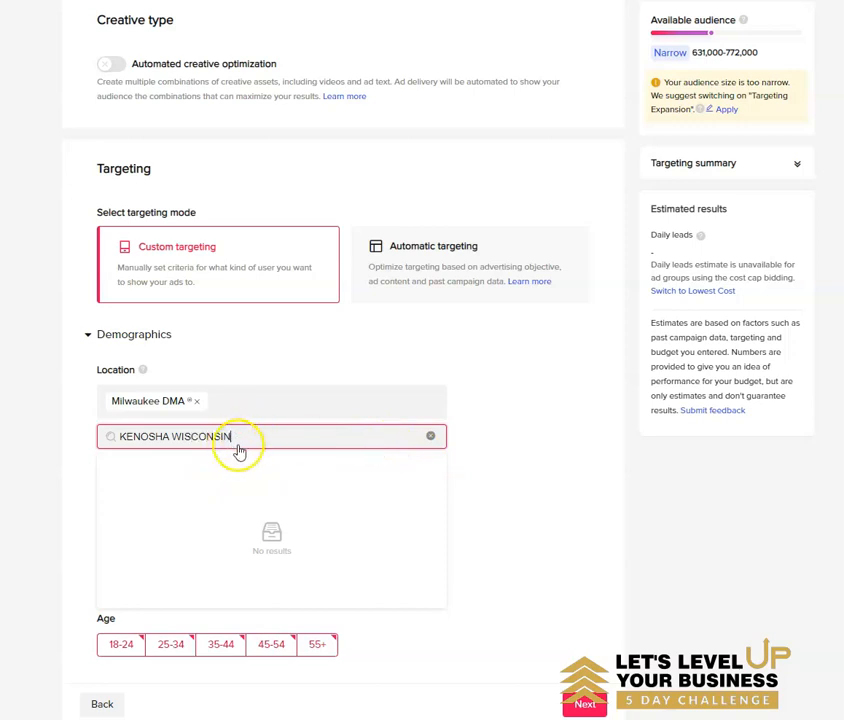
left_click(430, 436)
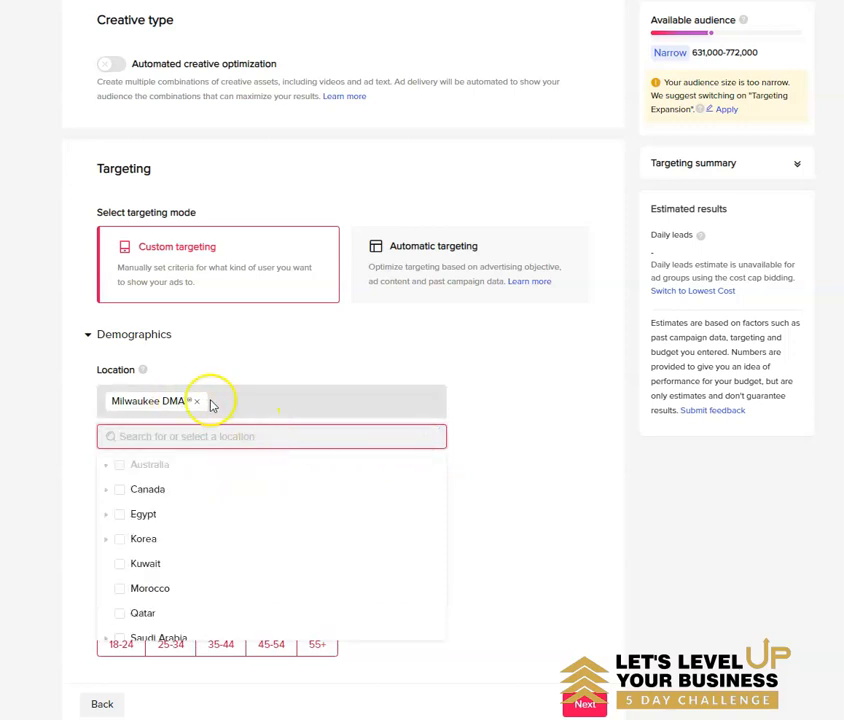
left_click(74, 408)
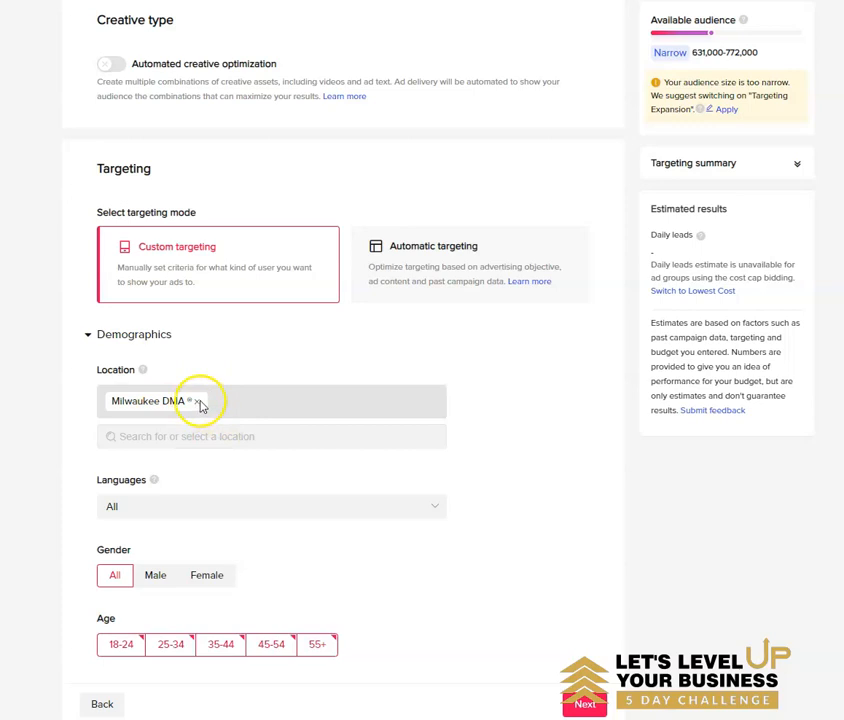
Step: Try the Male and Female gender options in the demographics, and return the gender targeting to All
scroll(220, 452, "down", 2)
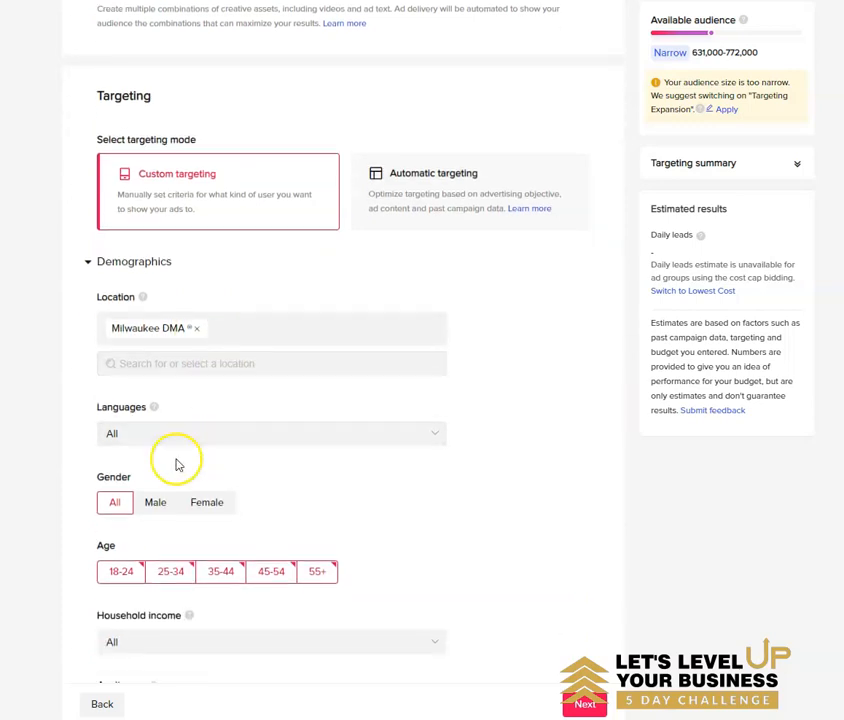
left_click(141, 440)
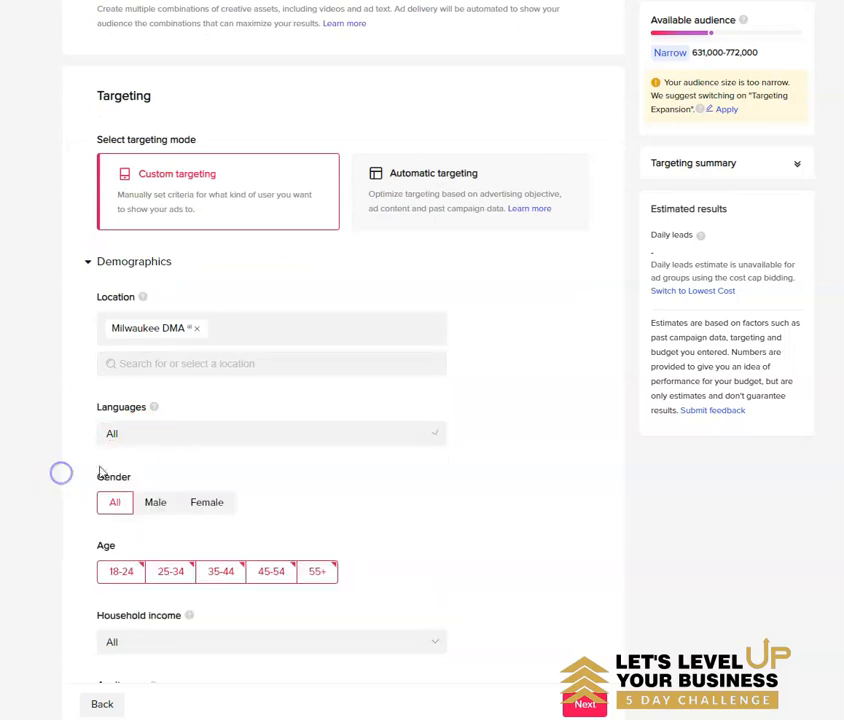
left_click(150, 506)
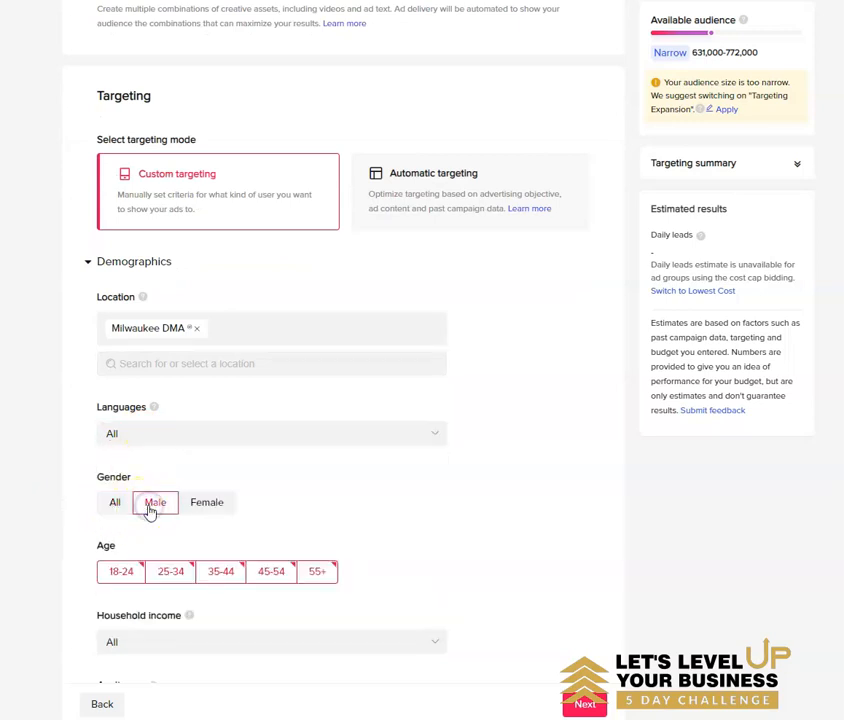
left_click(205, 507)
left_click(113, 505)
Step: Limit the targeted age groups to 25-34, 35-44, 45-54 and 55+
scroll(278, 556, "down", 3)
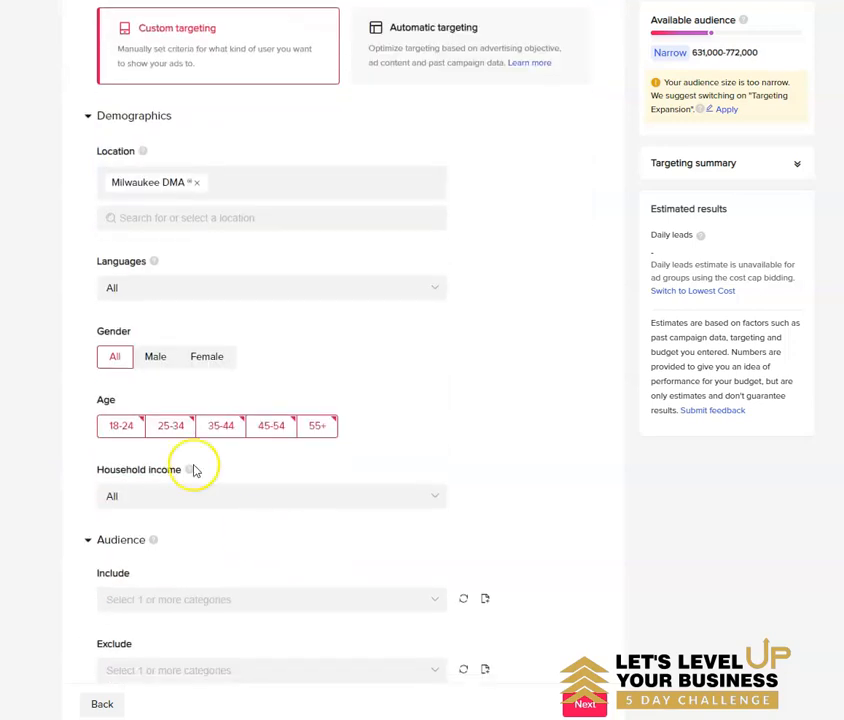
left_click(112, 428)
left_click(166, 433)
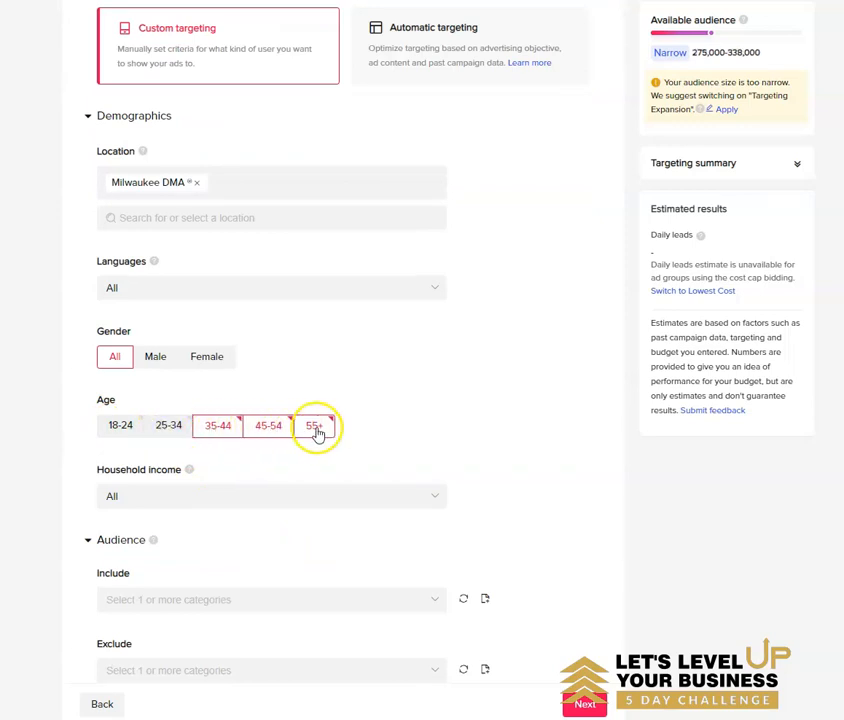
left_click(173, 430)
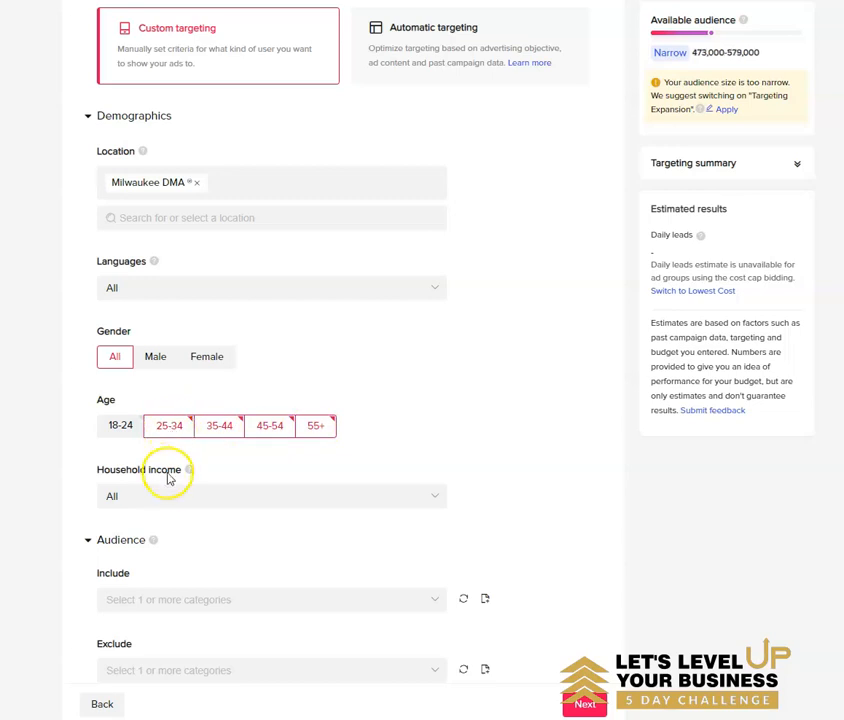
Step: Examine the household income options in the demographics, leaving the targeting on All
scroll(170, 499, "down", 2)
left_click(169, 352)
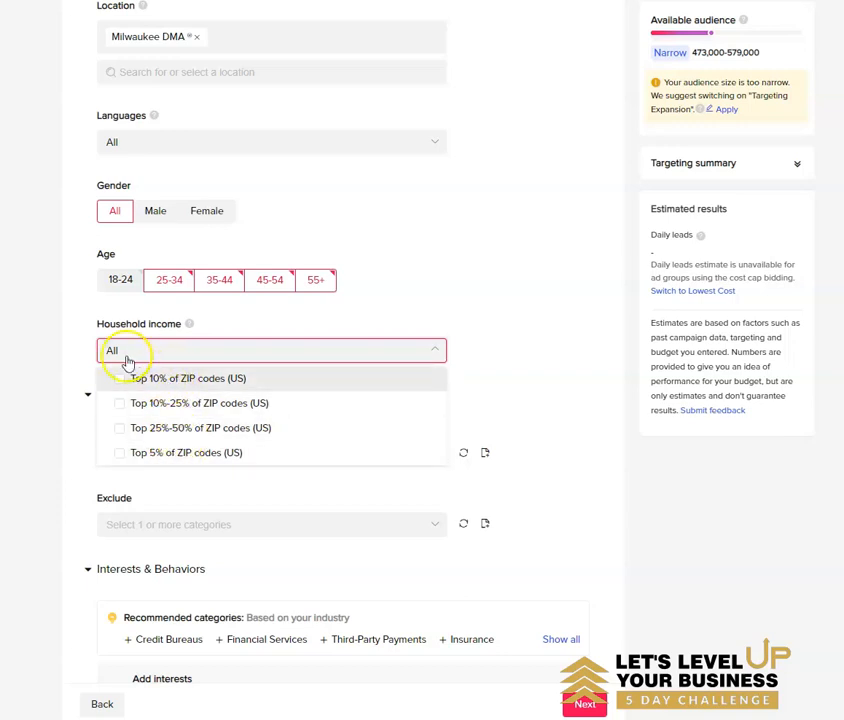
left_click(49, 352)
left_click(134, 356)
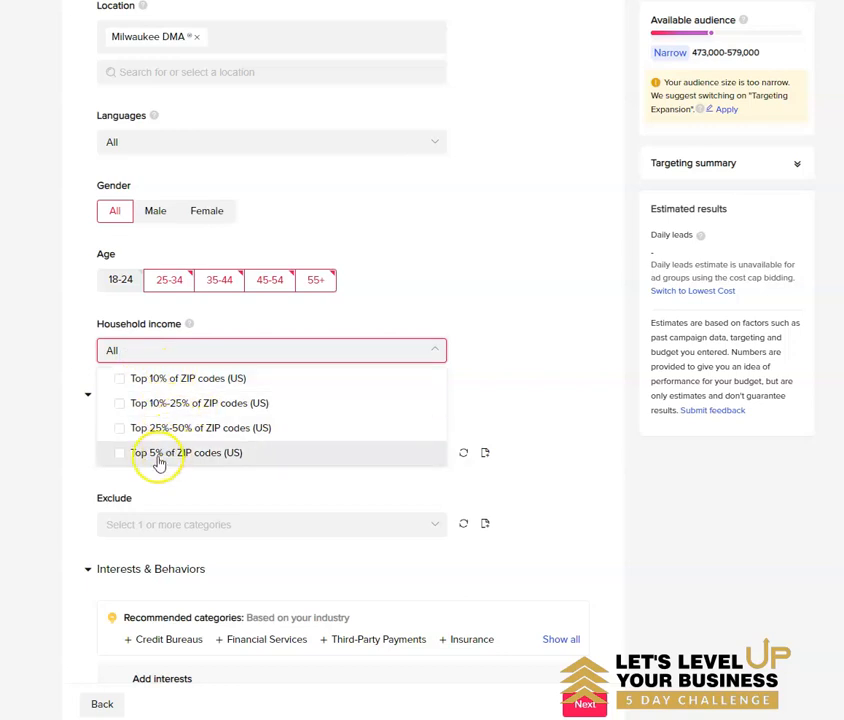
left_click(66, 352)
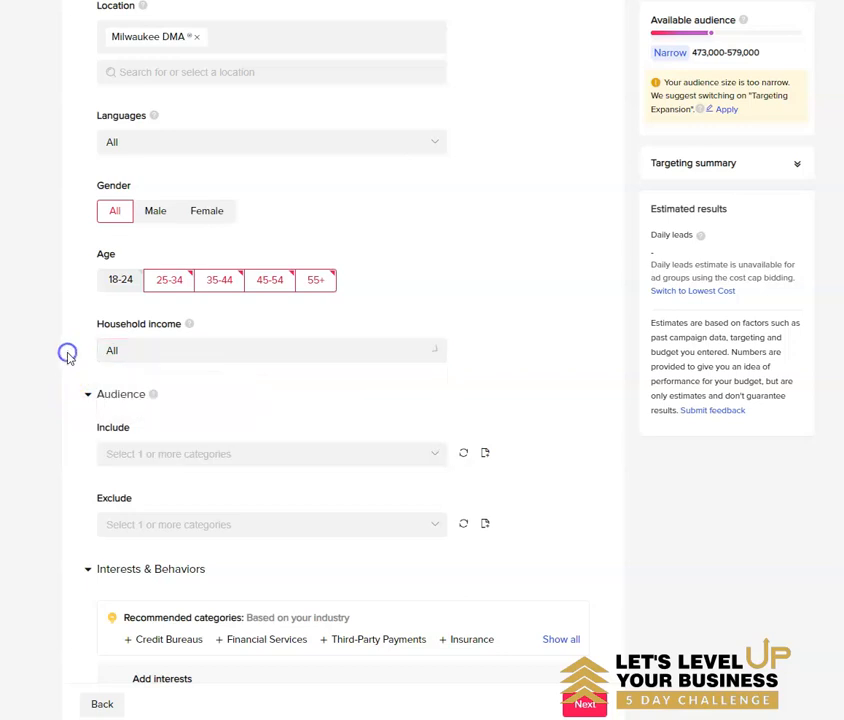
Step: Check the audience categories available to include in the targeting, without selecting any
scroll(150, 485, "down", 3)
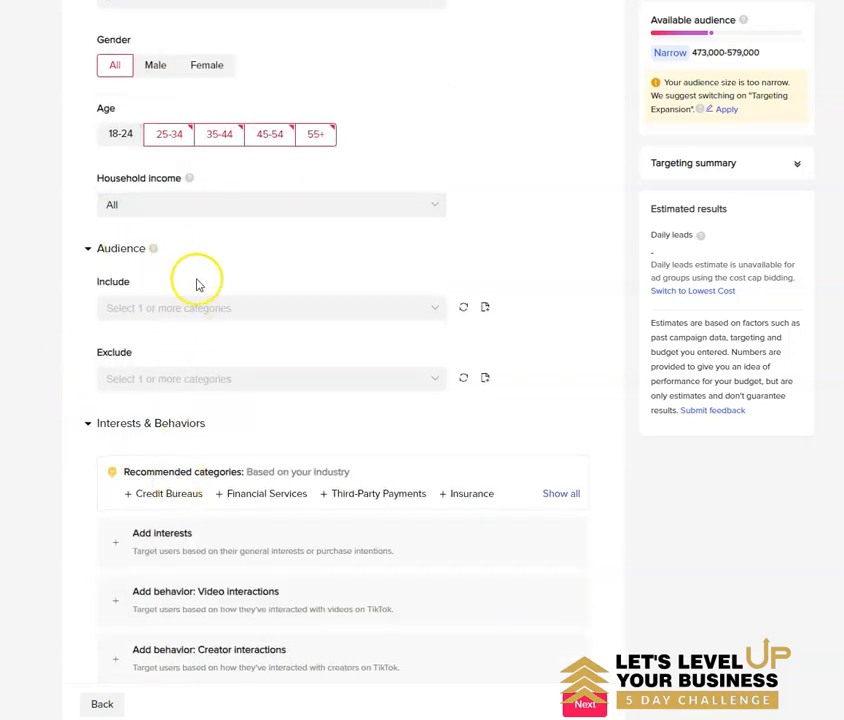
scroll(230, 334, "down", 3)
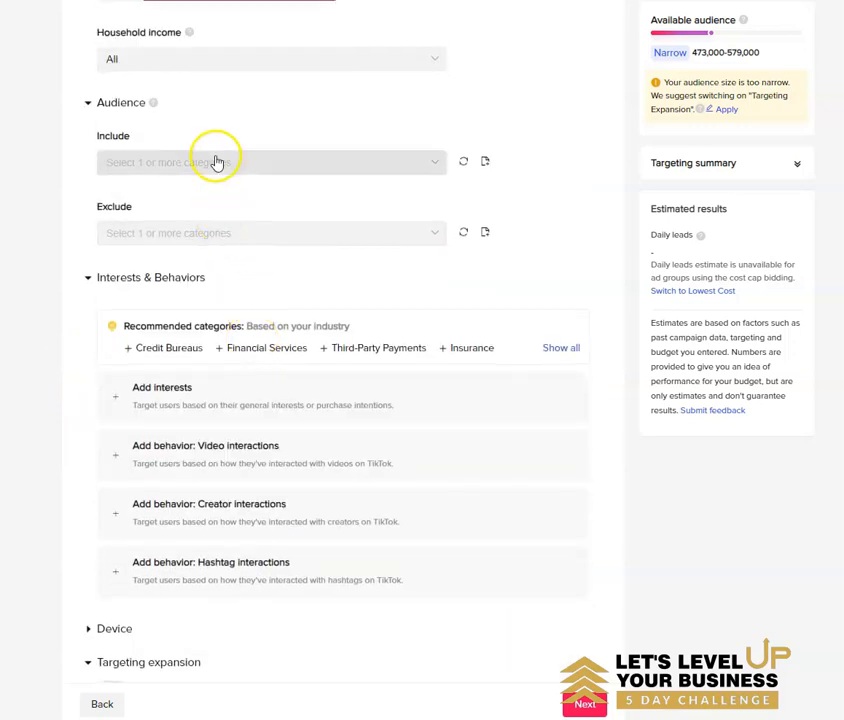
left_click(267, 168)
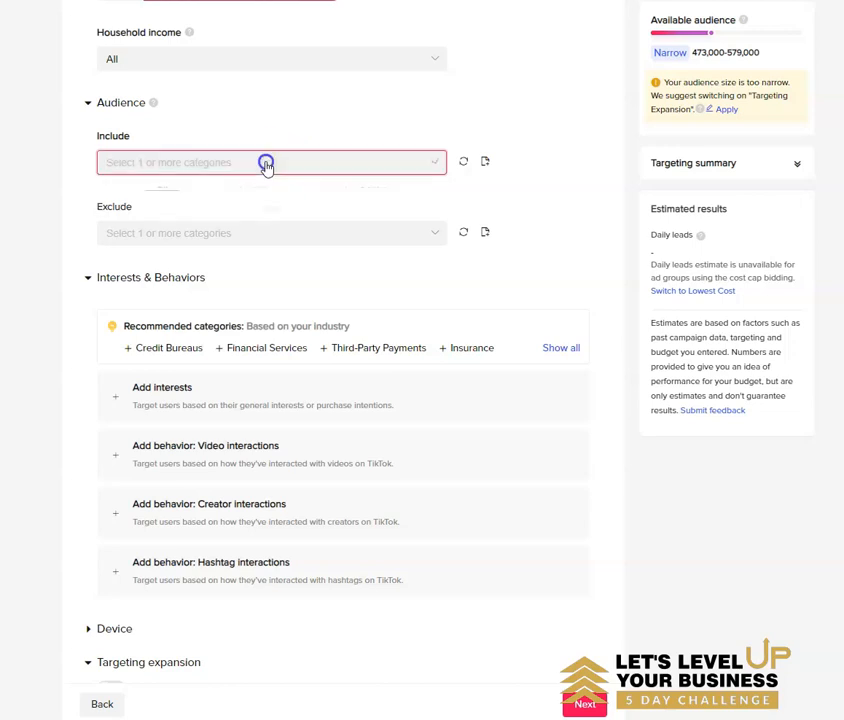
left_click(68, 170)
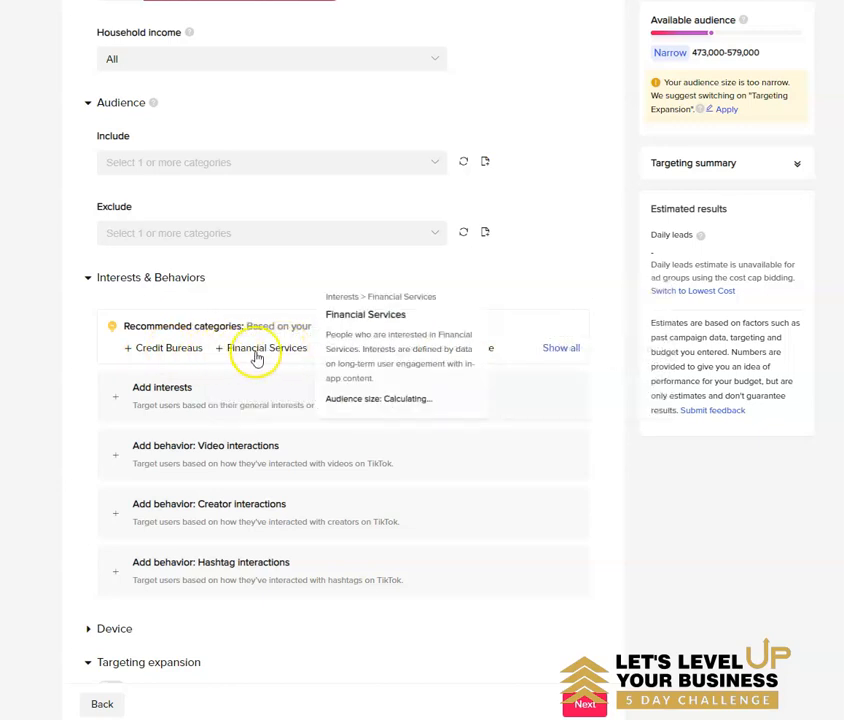
Step: Add the News & Entertainment category as an interest for the targeted audience
left_click(168, 420)
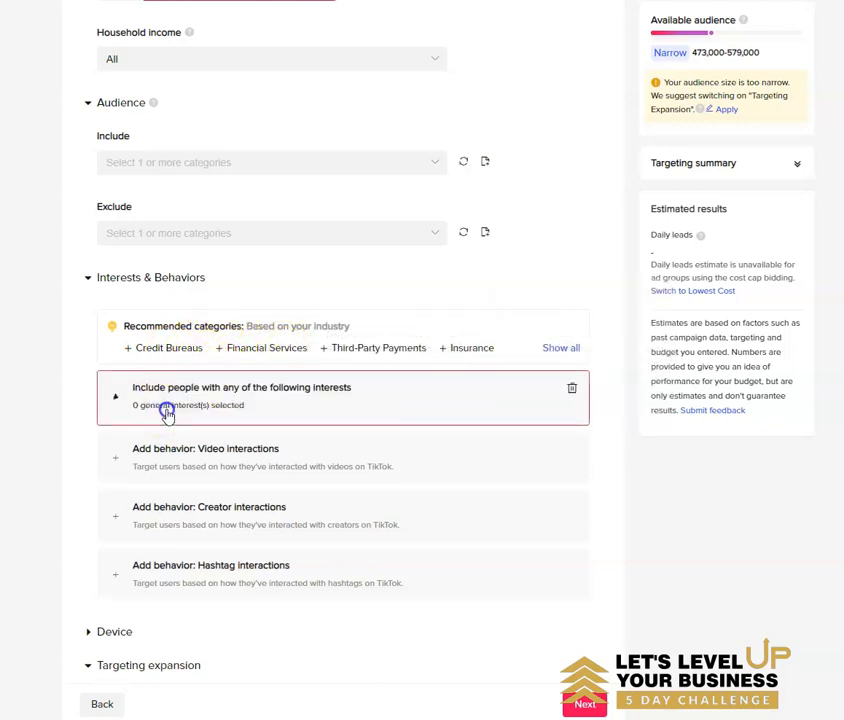
left_click(165, 474)
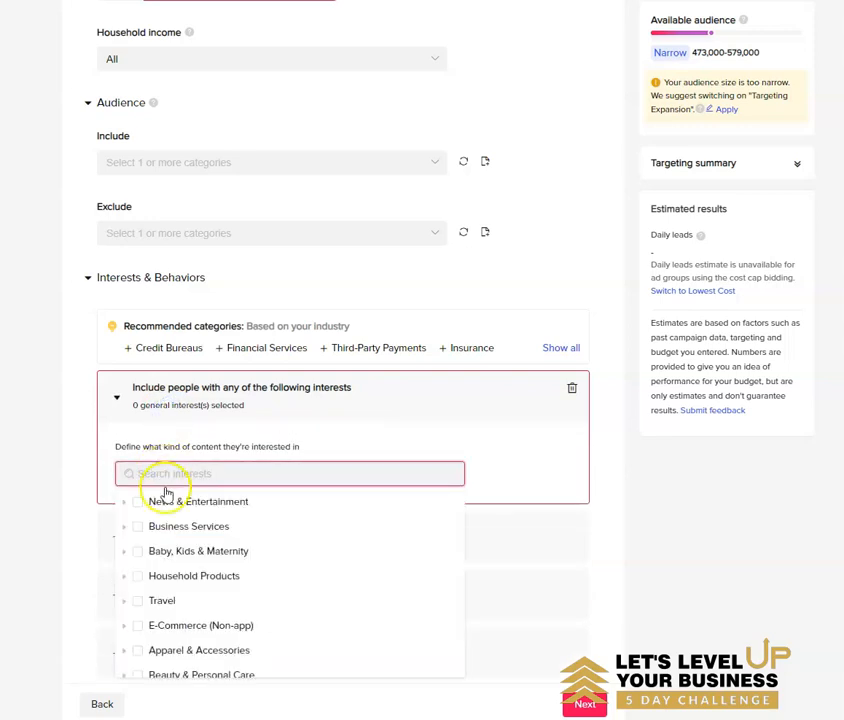
left_click(158, 503)
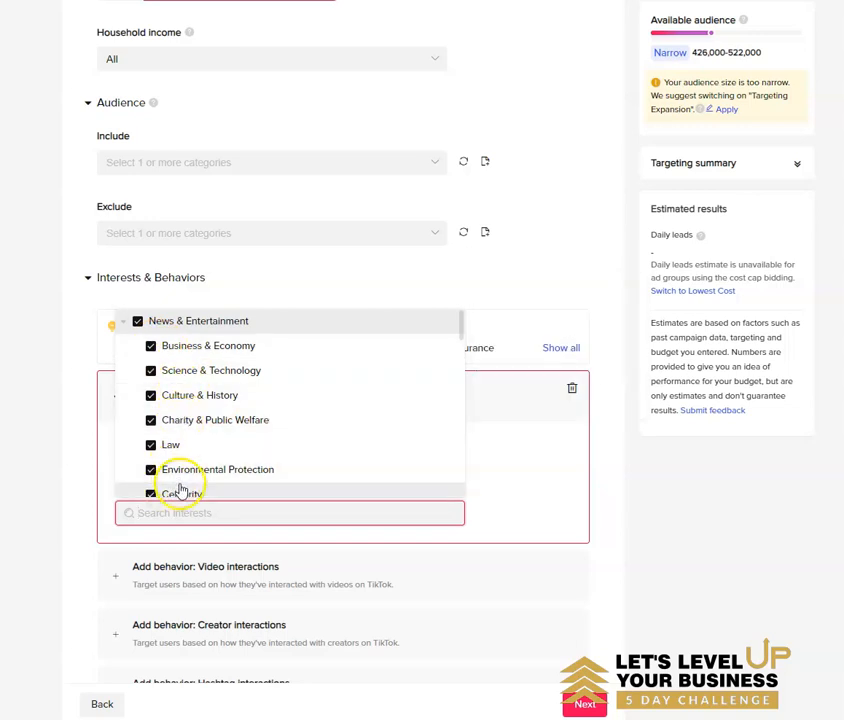
left_click(72, 457)
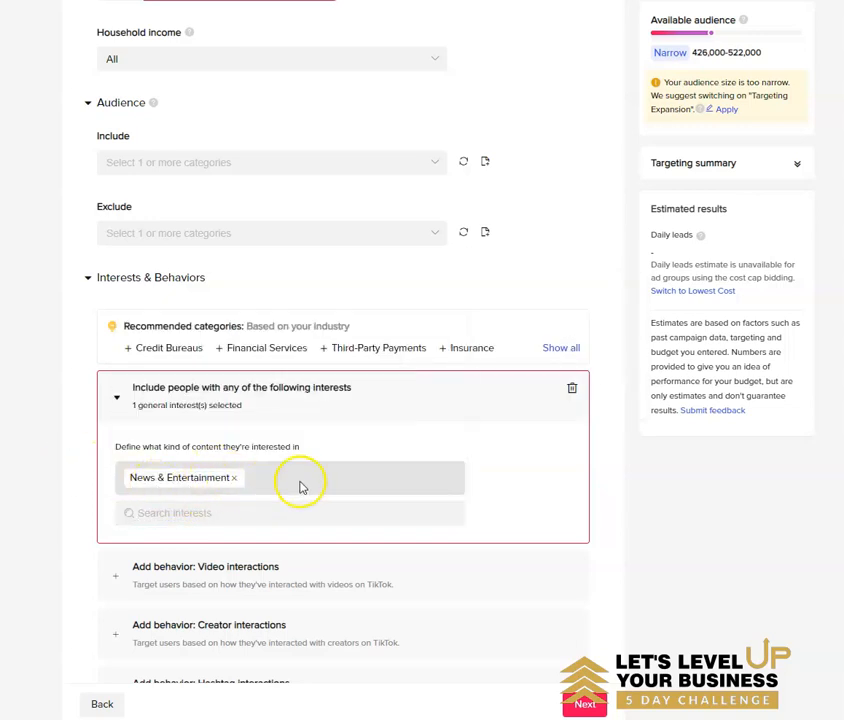
Step: Turn on targeting expansion and enable it for Age and for Interests & Behaviors
scroll(300, 480, "down", 2)
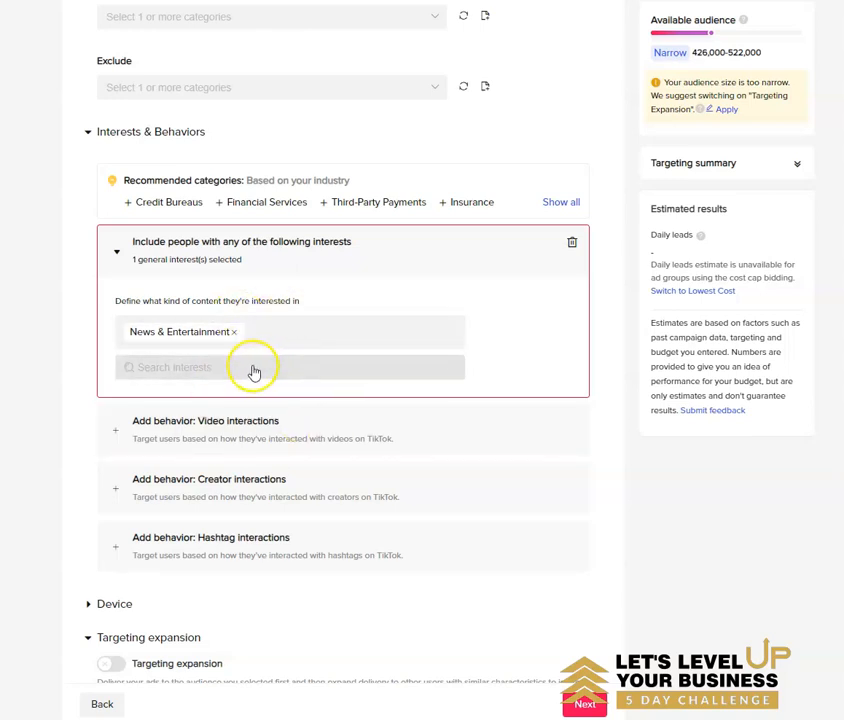
scroll(273, 368, "down", 1)
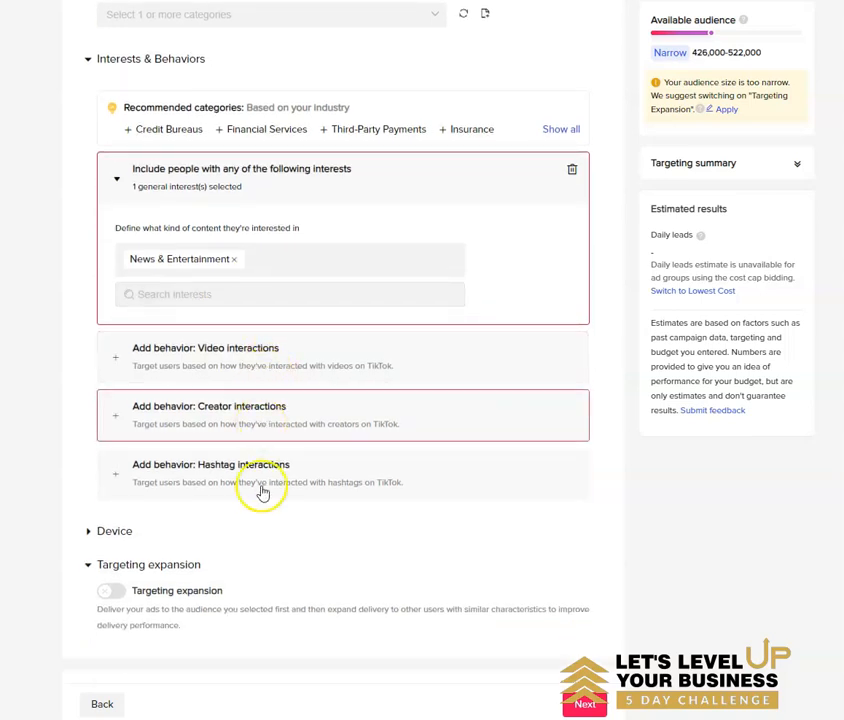
scroll(261, 492, "down", 1)
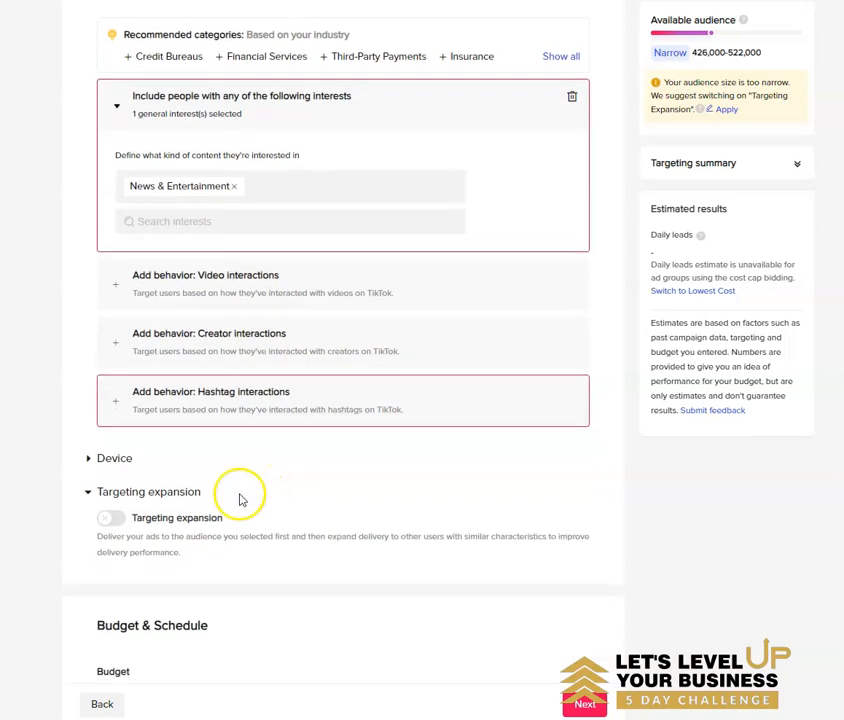
left_click(113, 519)
left_click(276, 630)
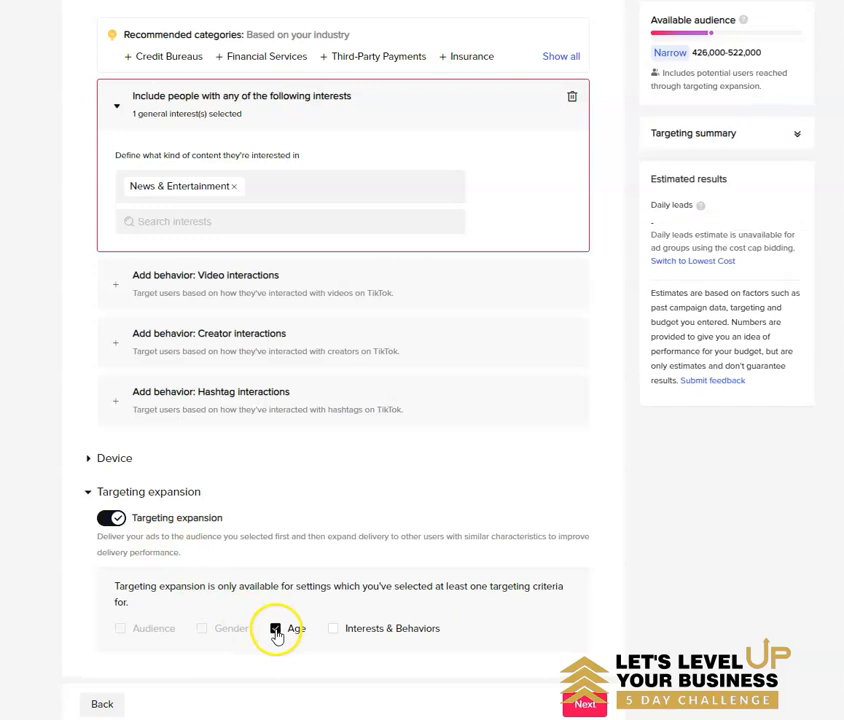
left_click(331, 629)
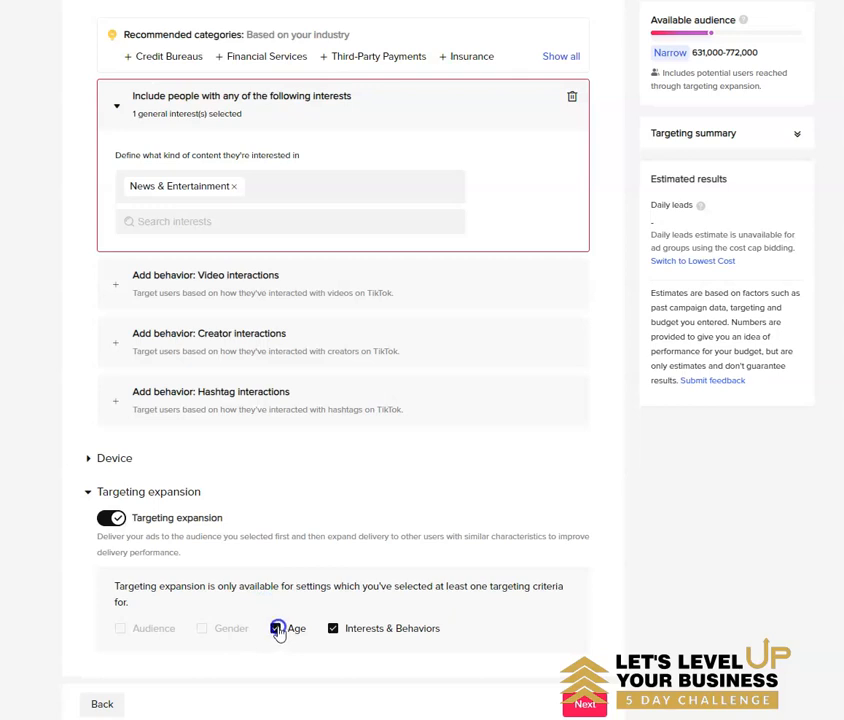
Step: Review the daily budget and schedule settings, and check the available audience size for the ad group
scroll(295, 585, "down", 1)
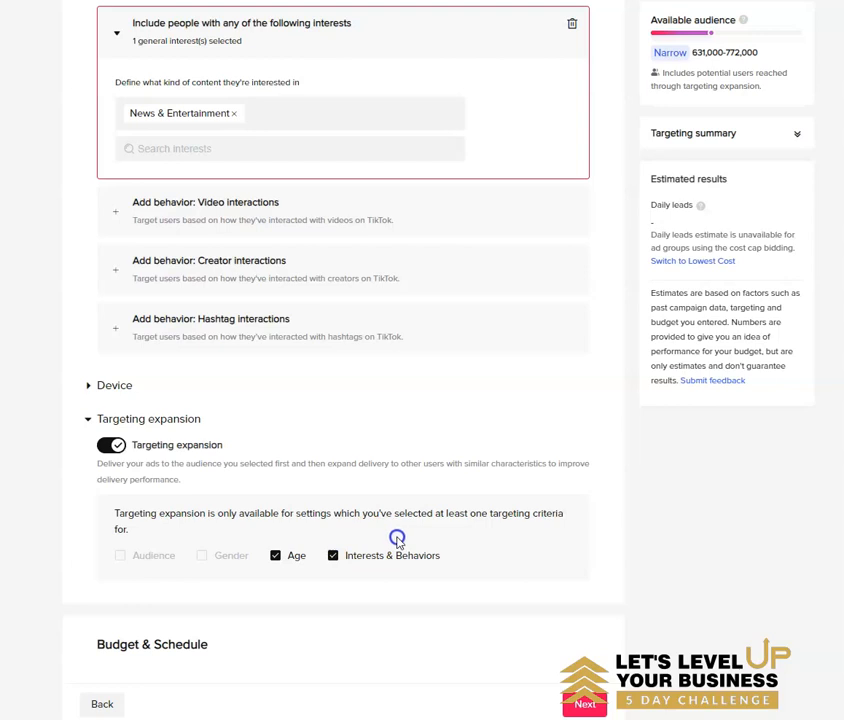
scroll(403, 553, "down", 3)
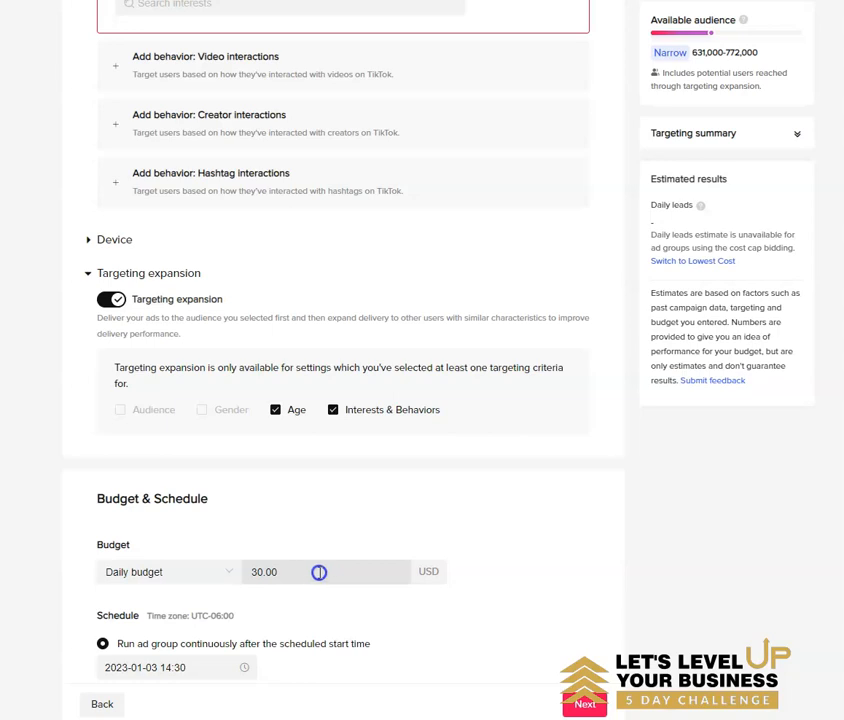
scroll(320, 572, "down", 1)
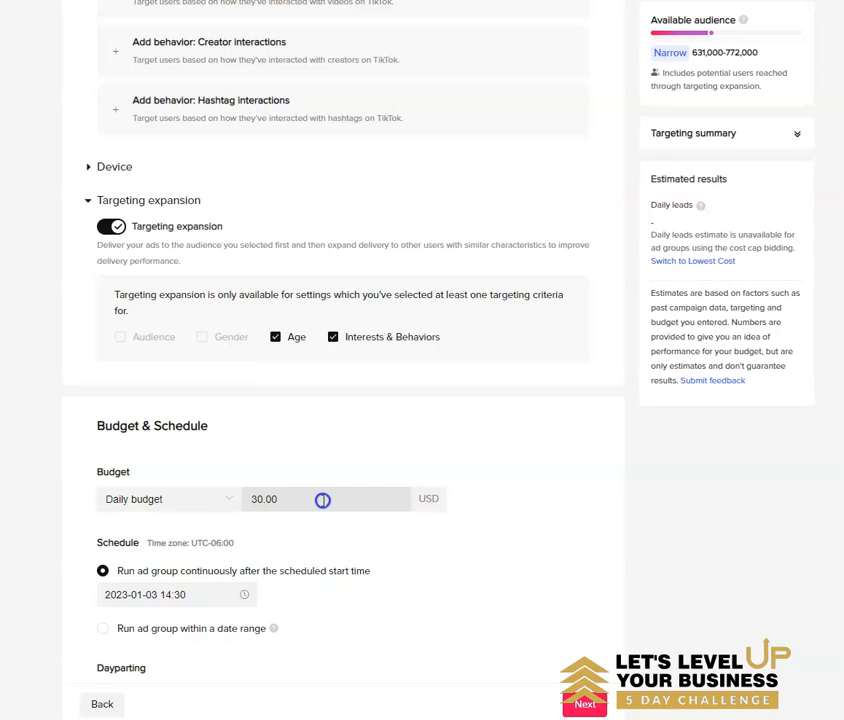
scroll(322, 499, "down", 3)
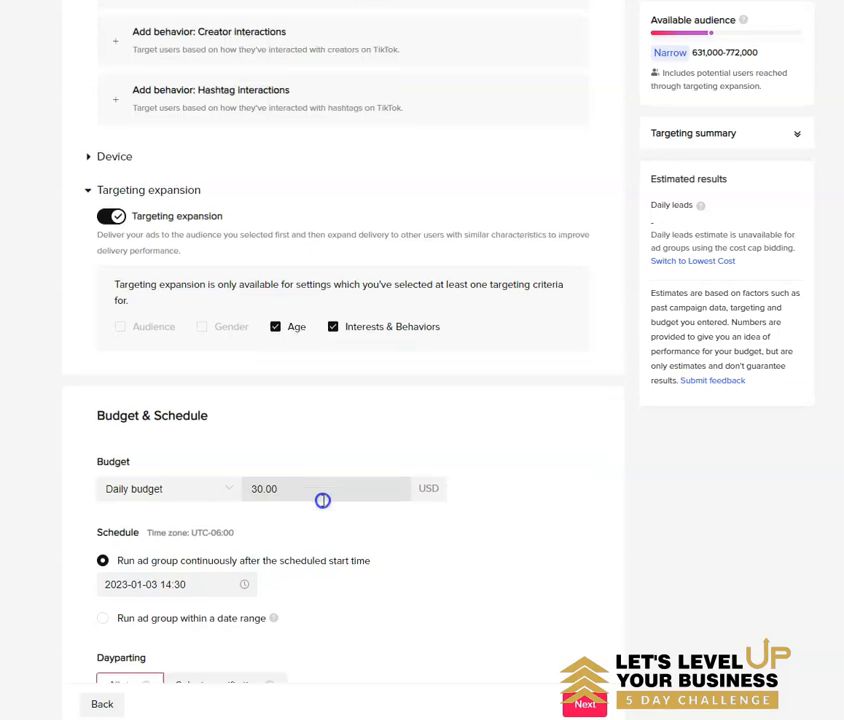
left_click_drag(320, 347, 242, 349)
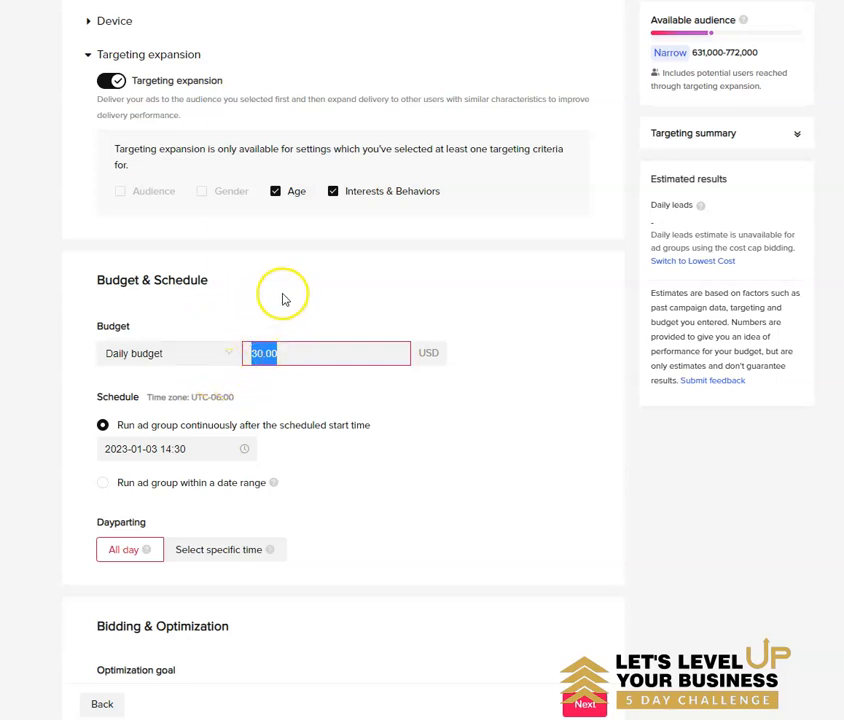
left_click(285, 353)
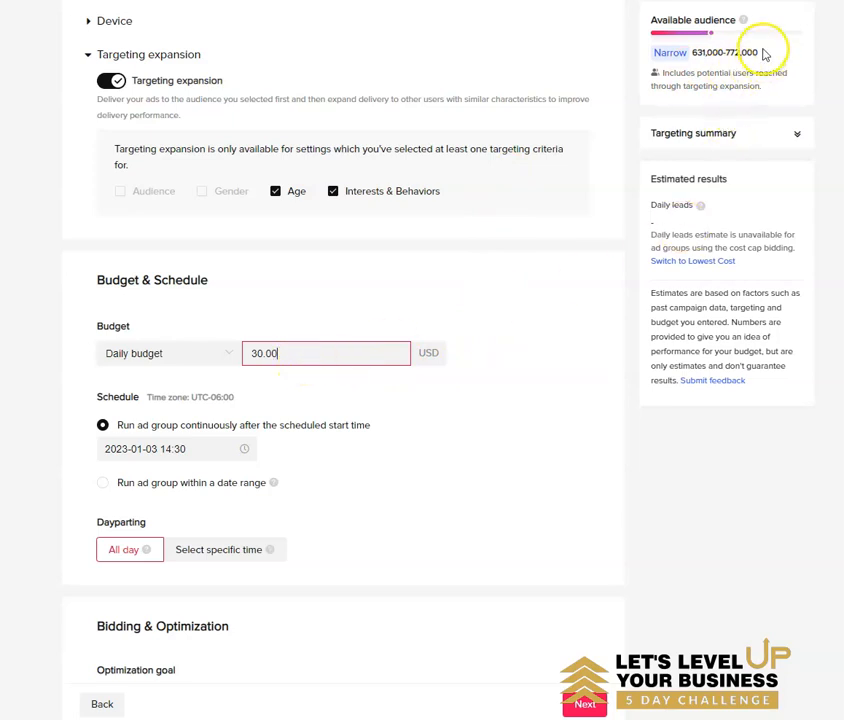
left_click_drag(765, 54, 694, 57)
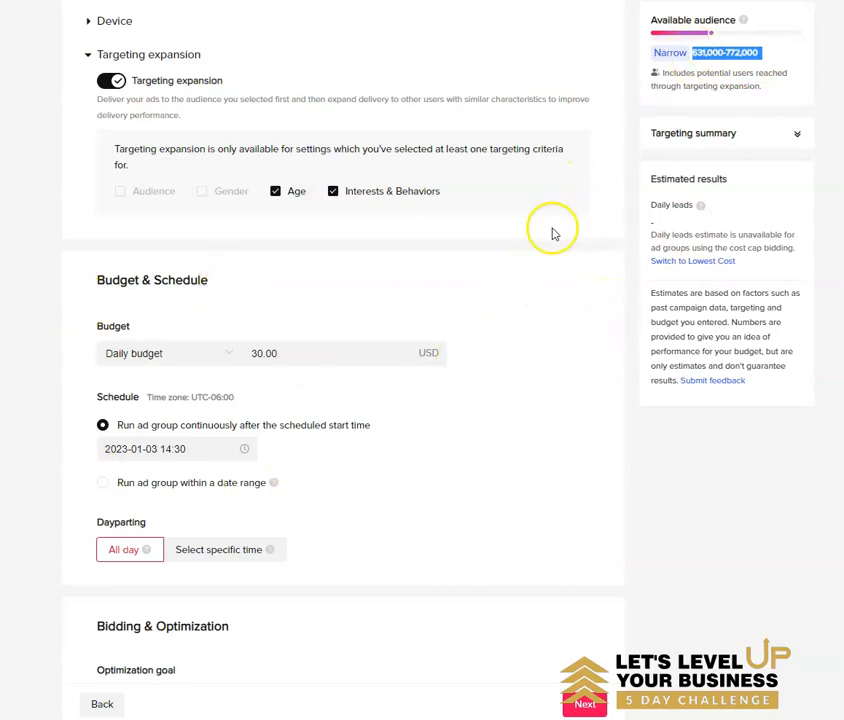
left_click(718, 60)
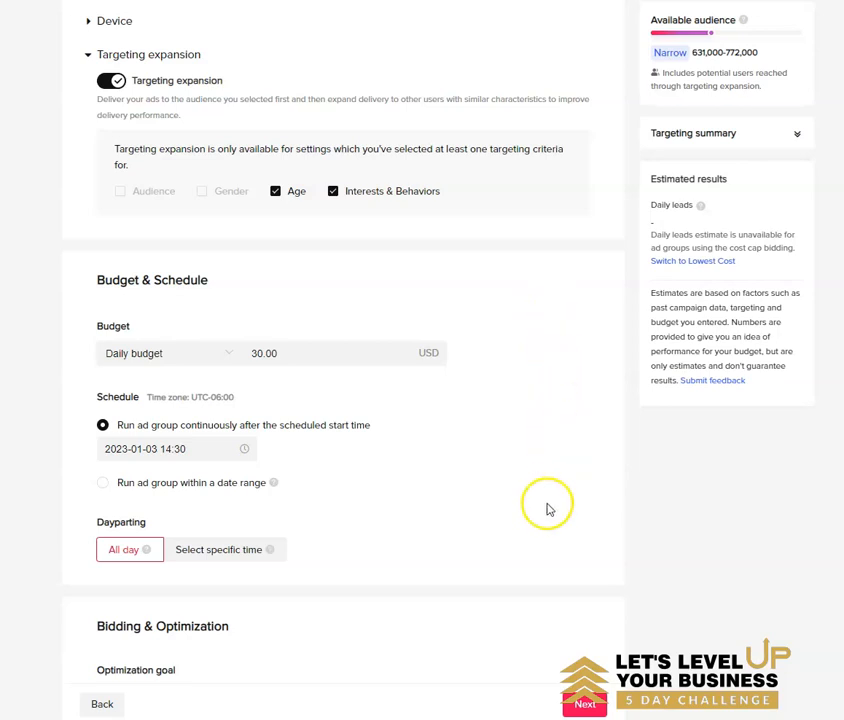
Step: Try a cost cap bid of 1.00 USD per lead, and clear the bid amount
scroll(547, 510, "down", 3)
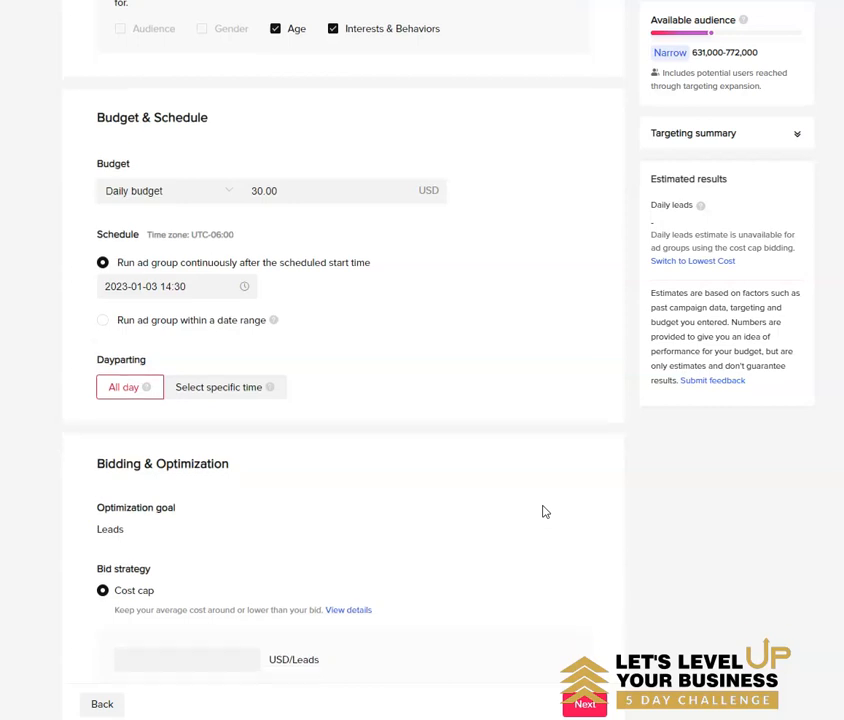
scroll(545, 512, "down", 1)
scroll(530, 500, "down", 1)
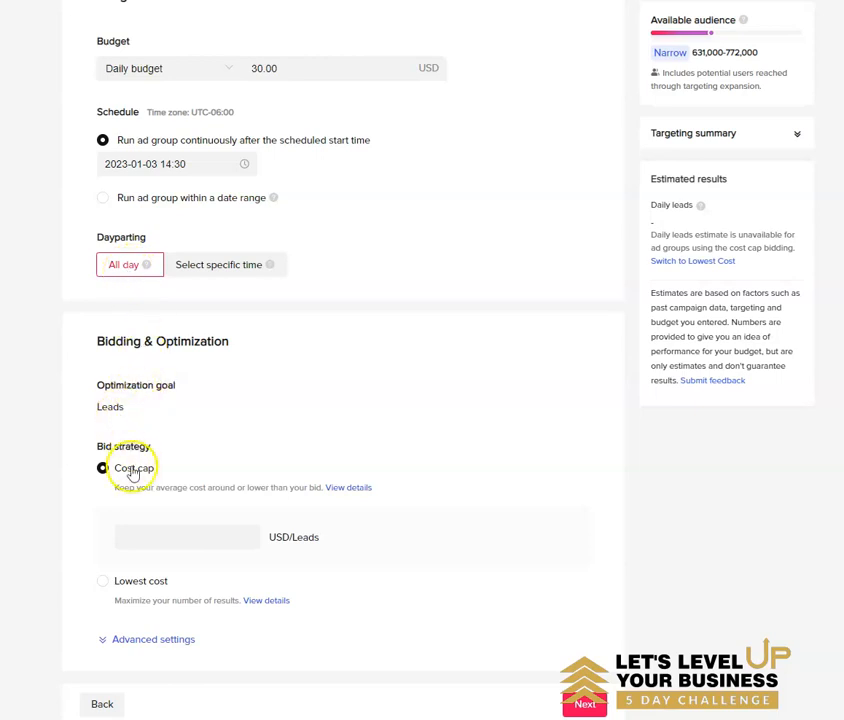
left_click(193, 538)
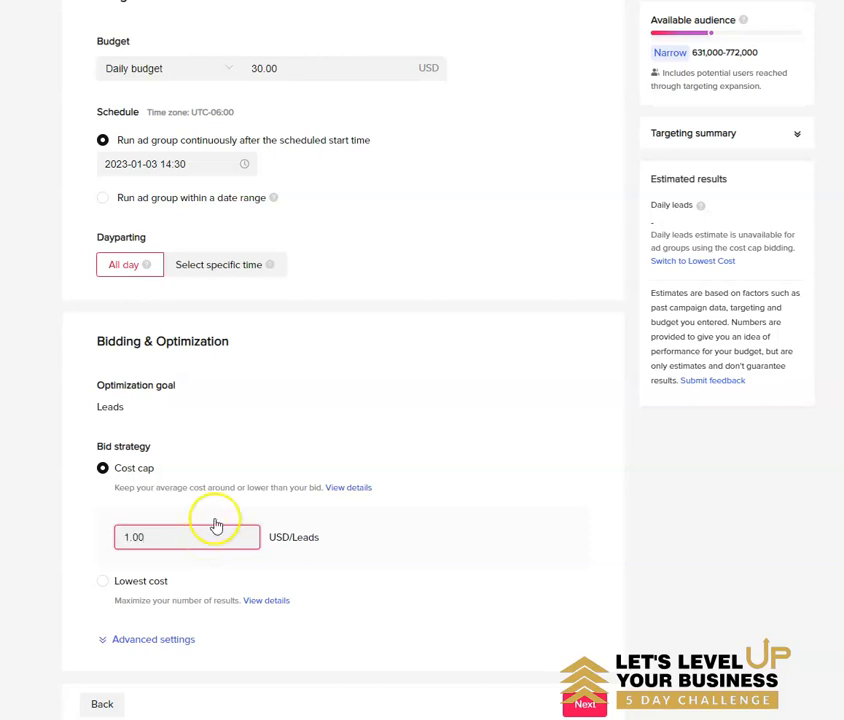
left_click(416, 507)
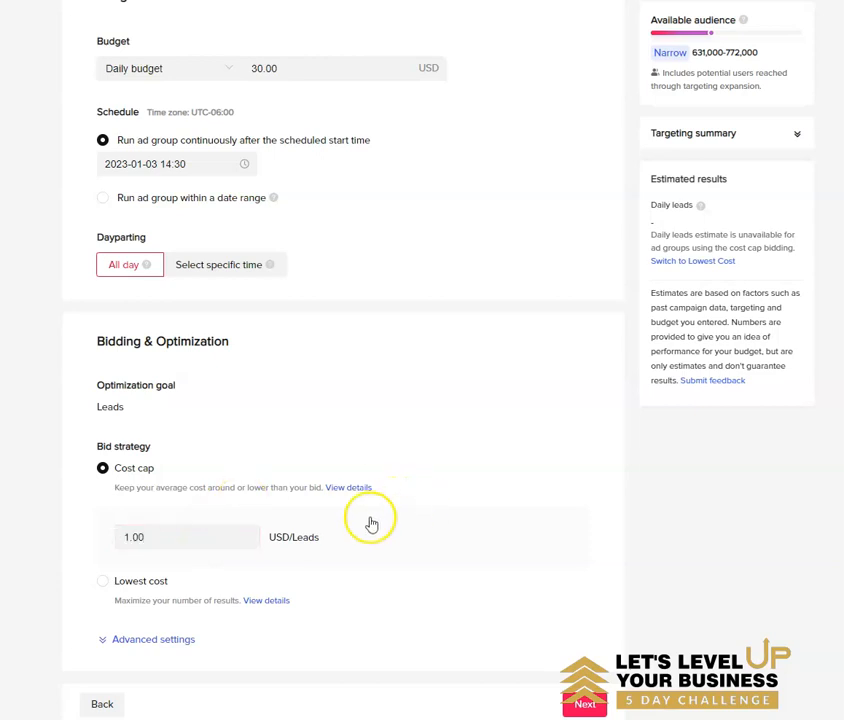
left_click_drag(172, 537, 87, 538)
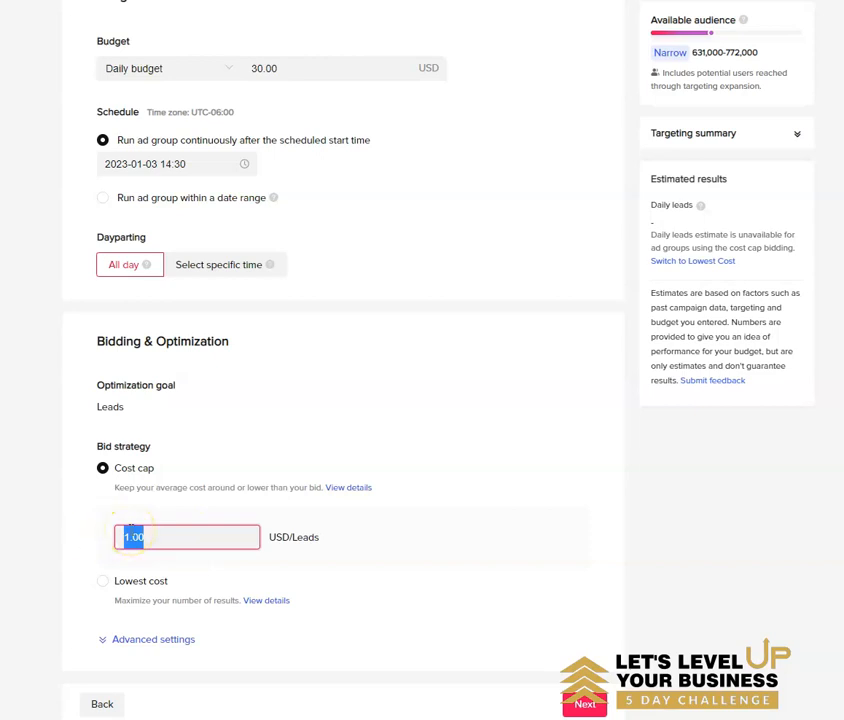
Step: Show the advanced bidding settings, and try to continue to the next stage of the campaign setup
left_click(166, 643)
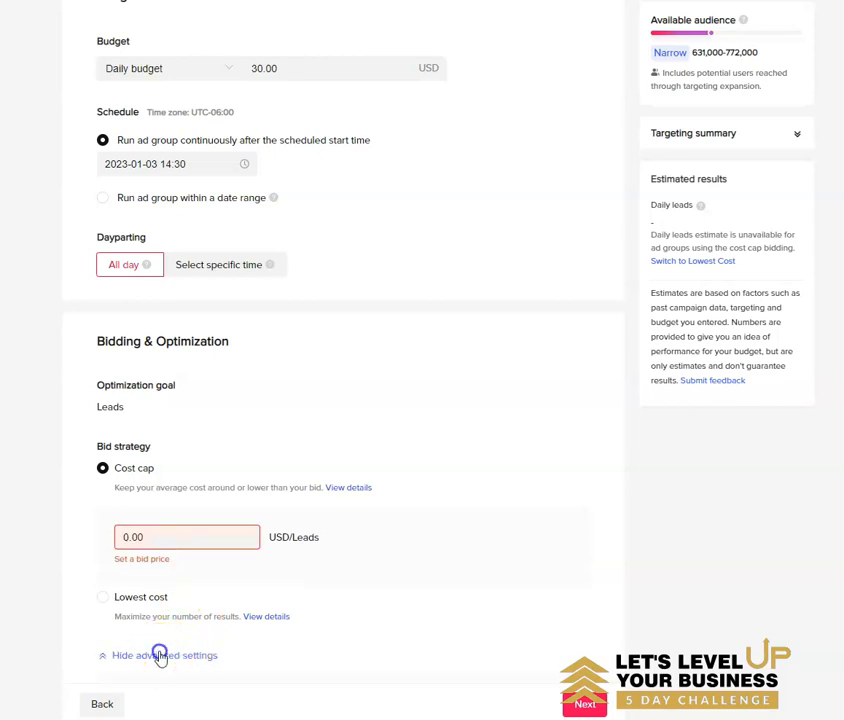
scroll(273, 631, "down", 3)
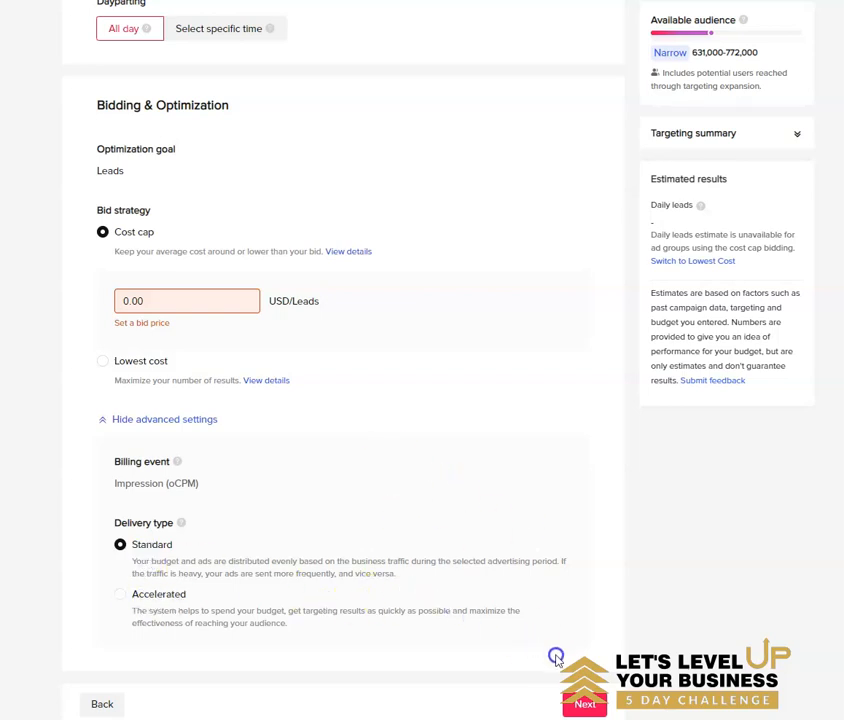
left_click(584, 706)
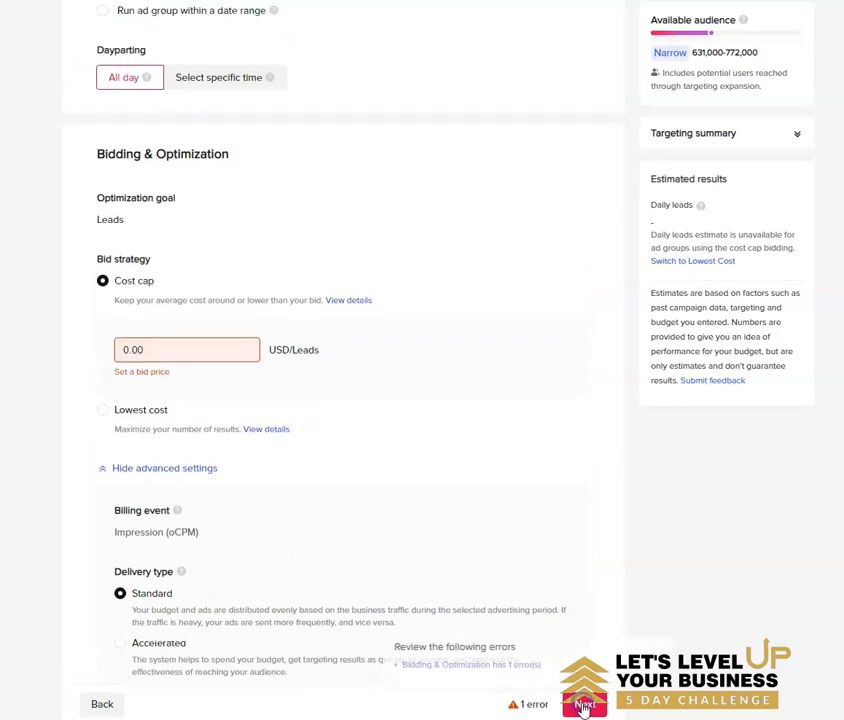
Step: Add the recommended Credit Bureaus and Financial Services categories to the ad group's included interests
scroll(403, 377, "up", 3)
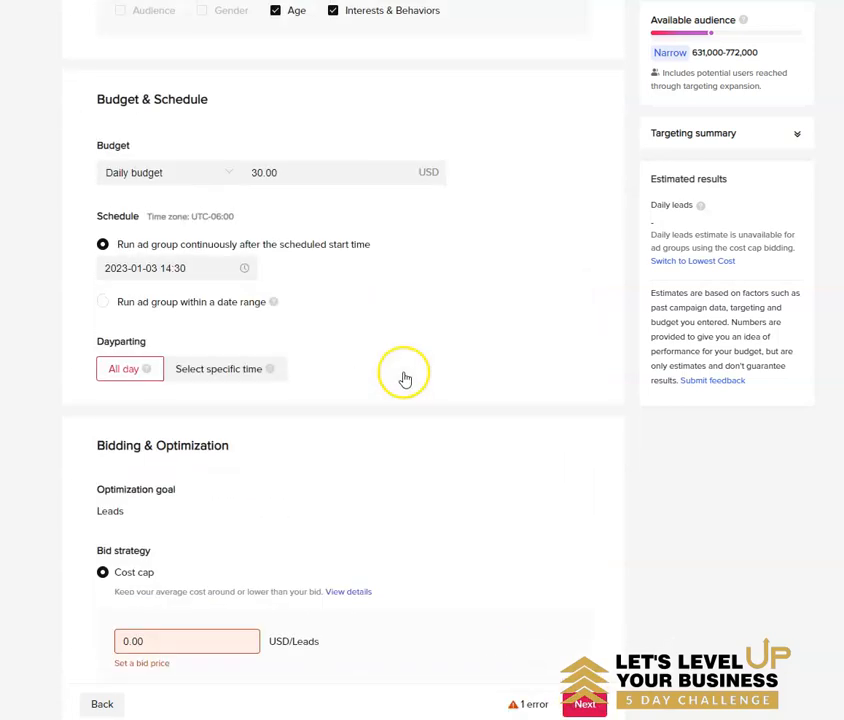
left_click(196, 637)
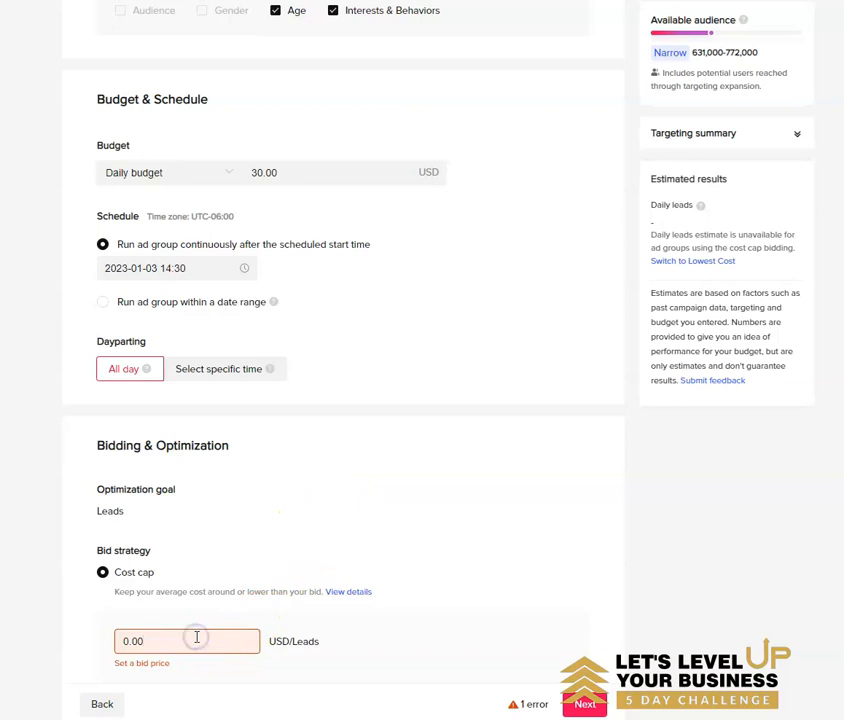
scroll(279, 518, "up", 2)
scroll(316, 281, "up", 3)
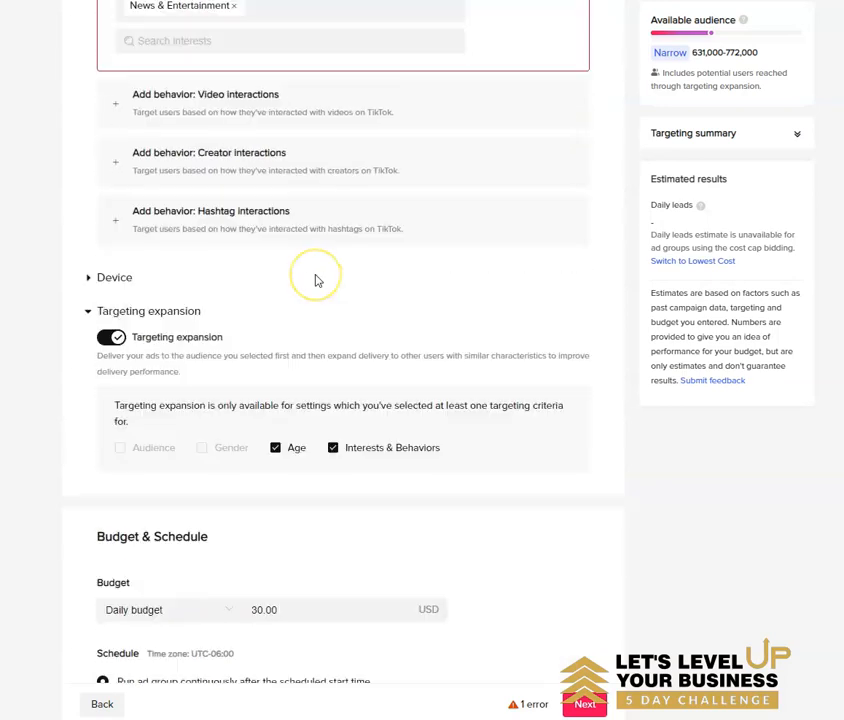
scroll(316, 281, "up", 3)
left_click(219, 229)
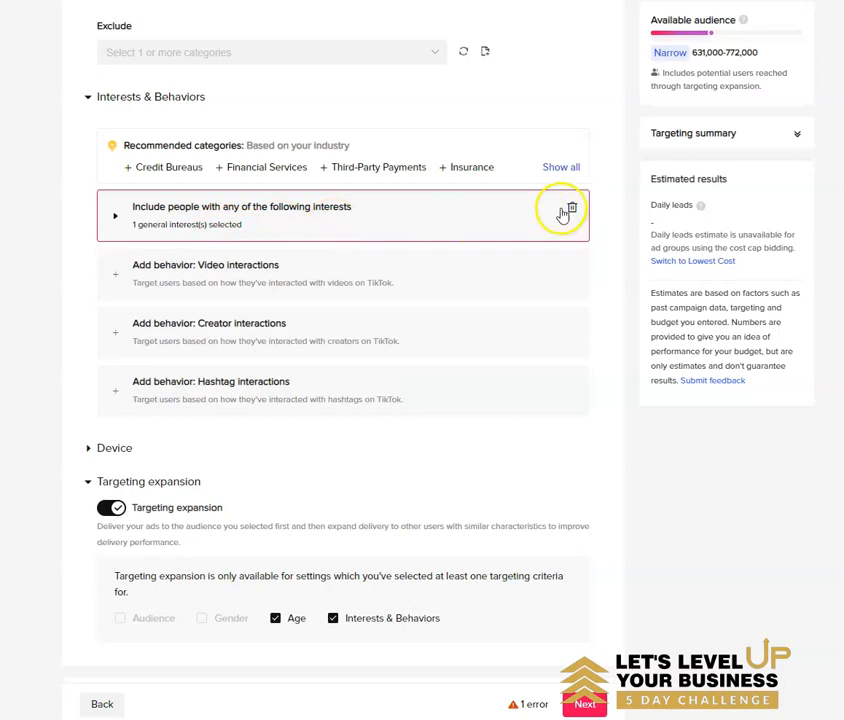
left_click(178, 170)
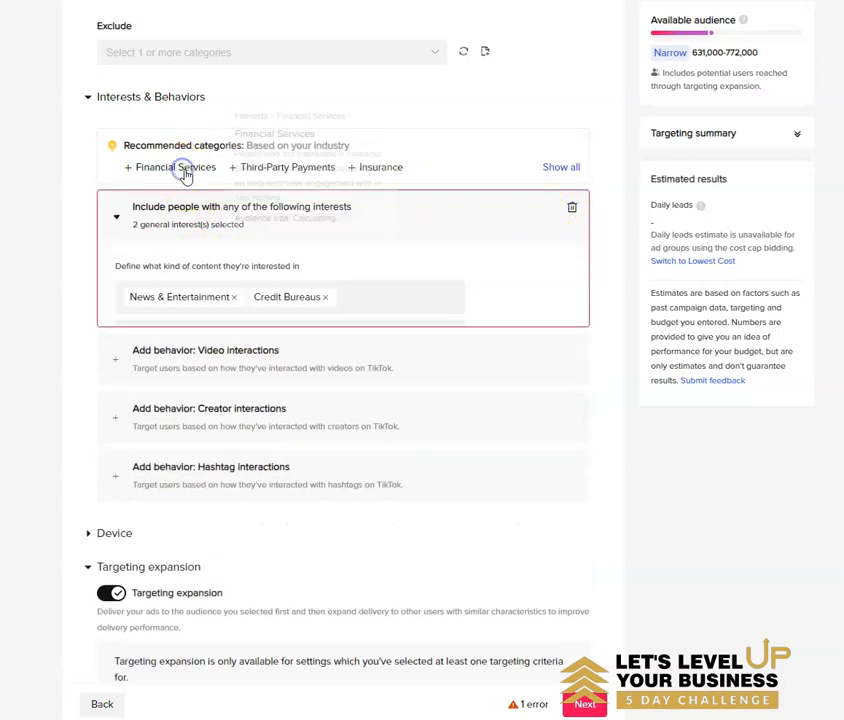
left_click(176, 168)
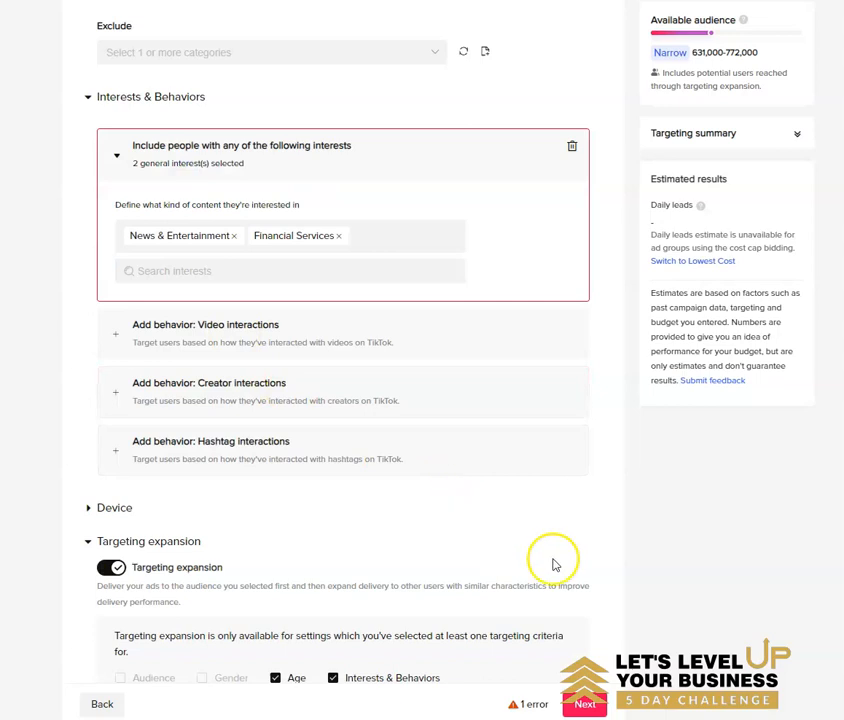
Step: Switch the bid strategy to Lowest cost, and continue to the ad creation stage
left_click(586, 705)
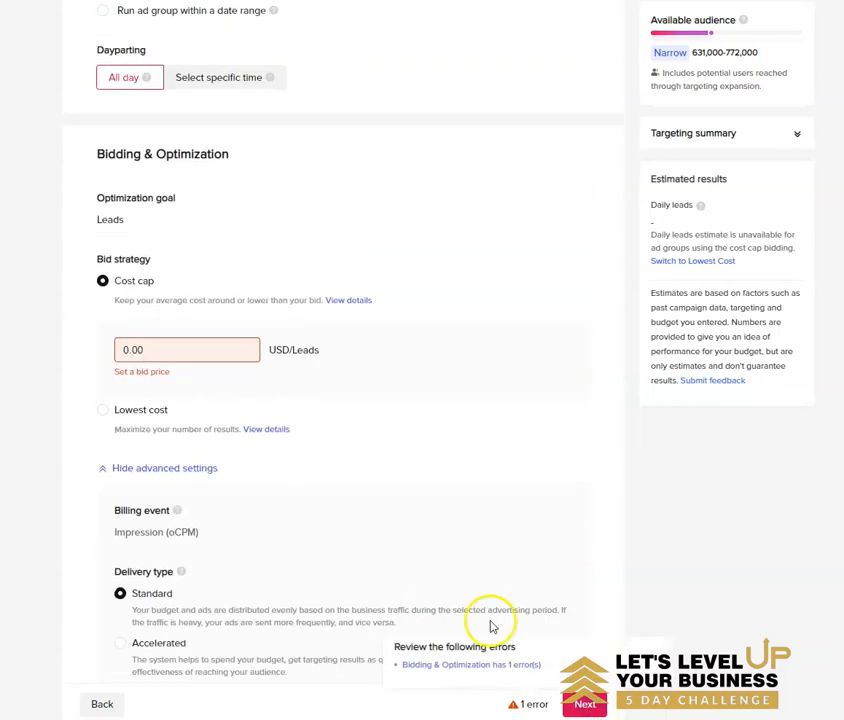
left_click(185, 347)
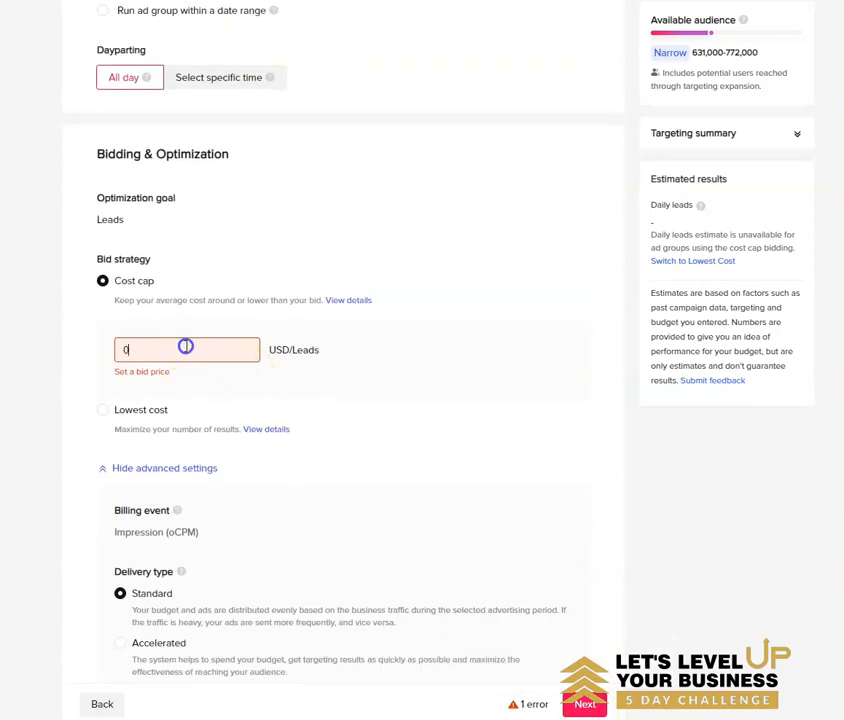
left_click(414, 535)
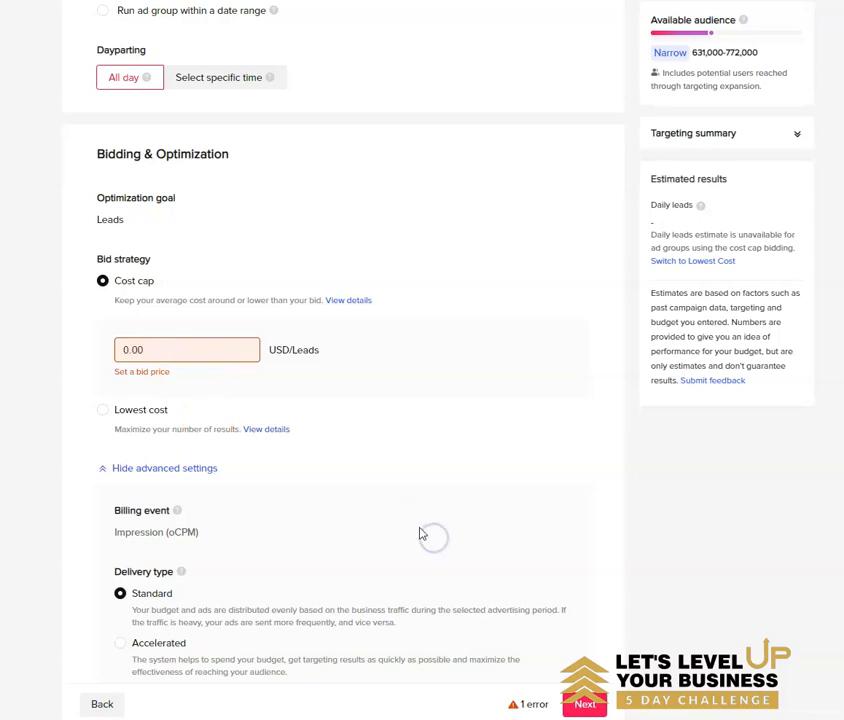
left_click(102, 408)
left_click(104, 369)
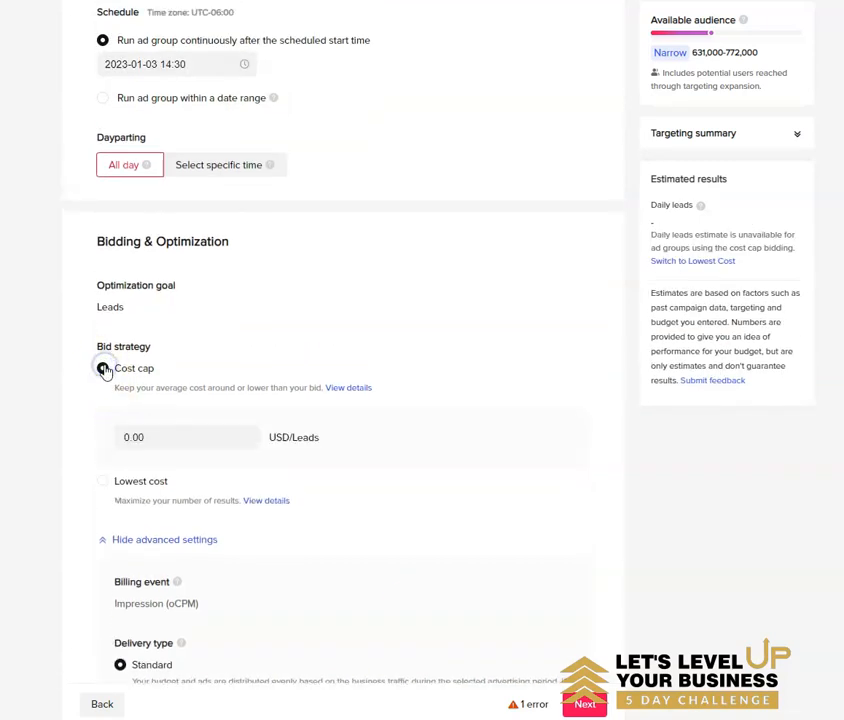
left_click(102, 484)
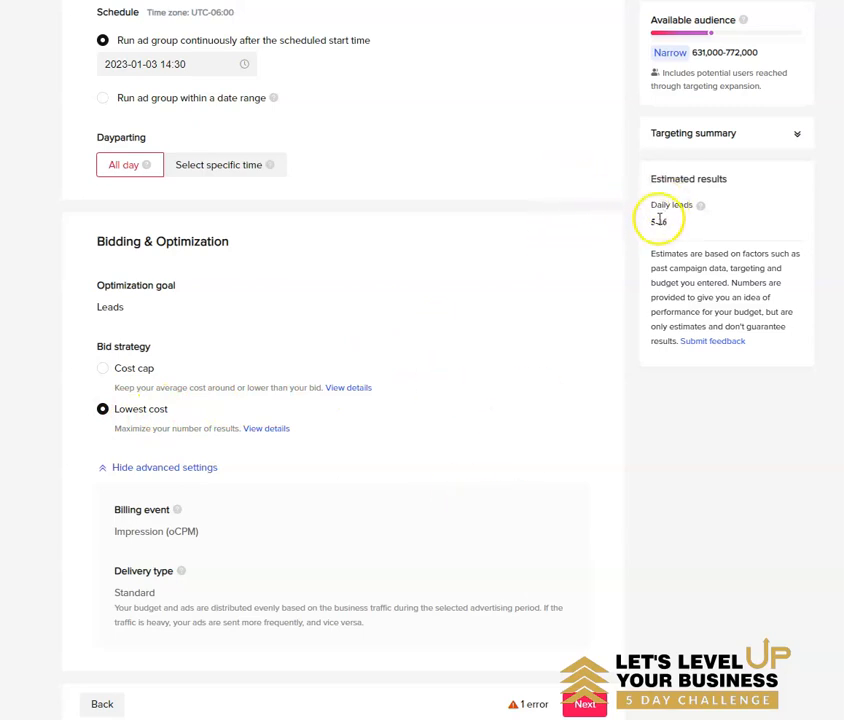
scroll(370, 200, "up", 2)
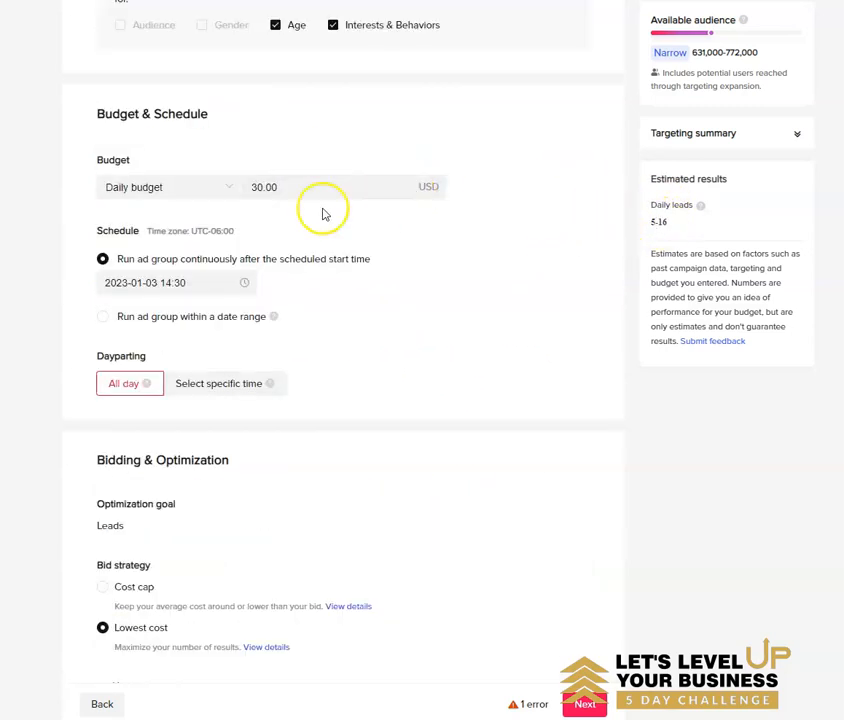
scroll(818, 308, "down", 2)
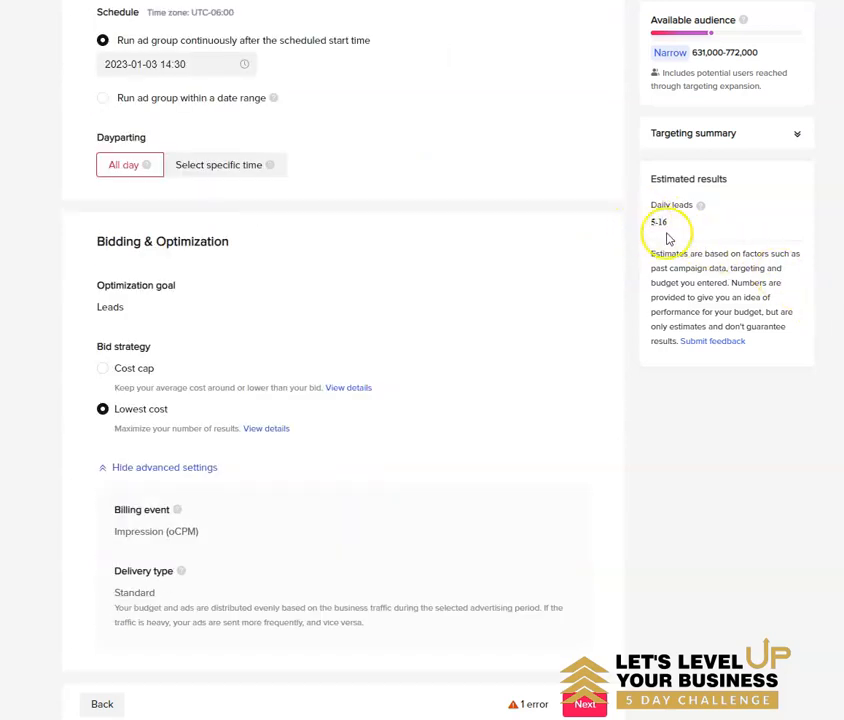
left_click(584, 704)
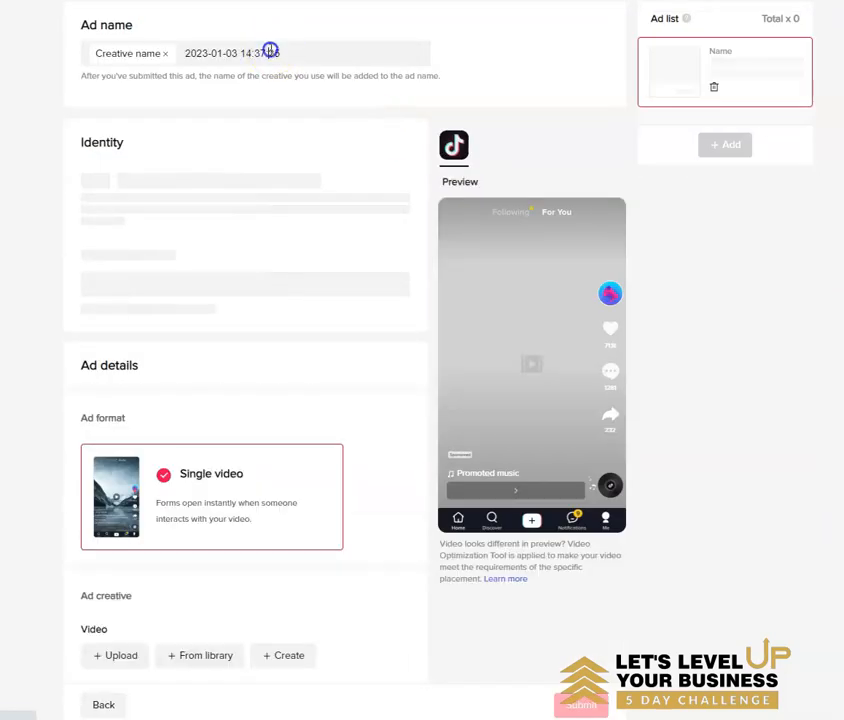
Step: Remove the creative name tag from the ad name, and name the ad TEST CAMPAIGN 1-3-2023
triple_click(270, 50)
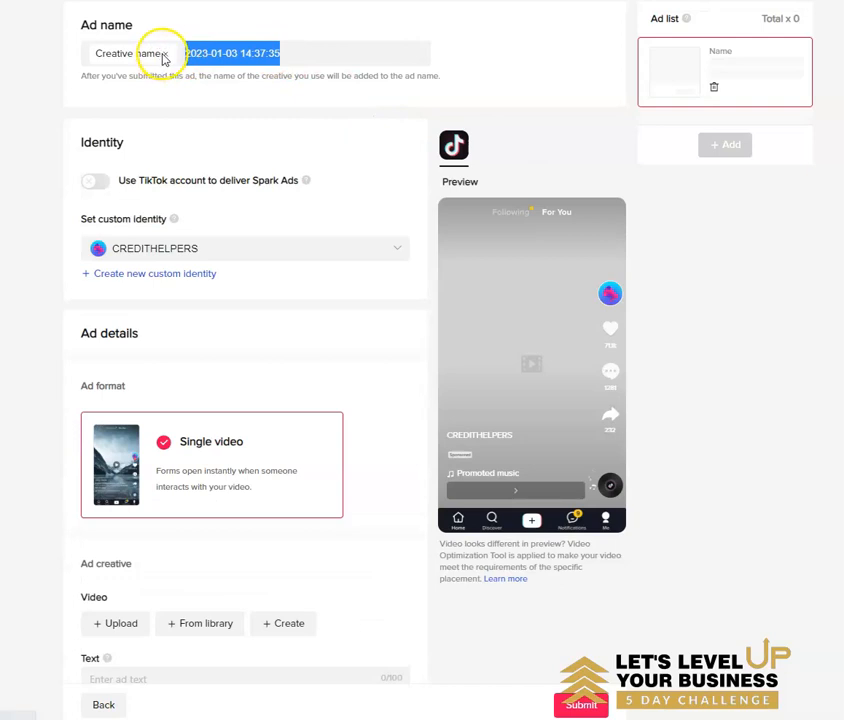
left_click(164, 54)
triple_click(162, 54)
right_click(163, 57)
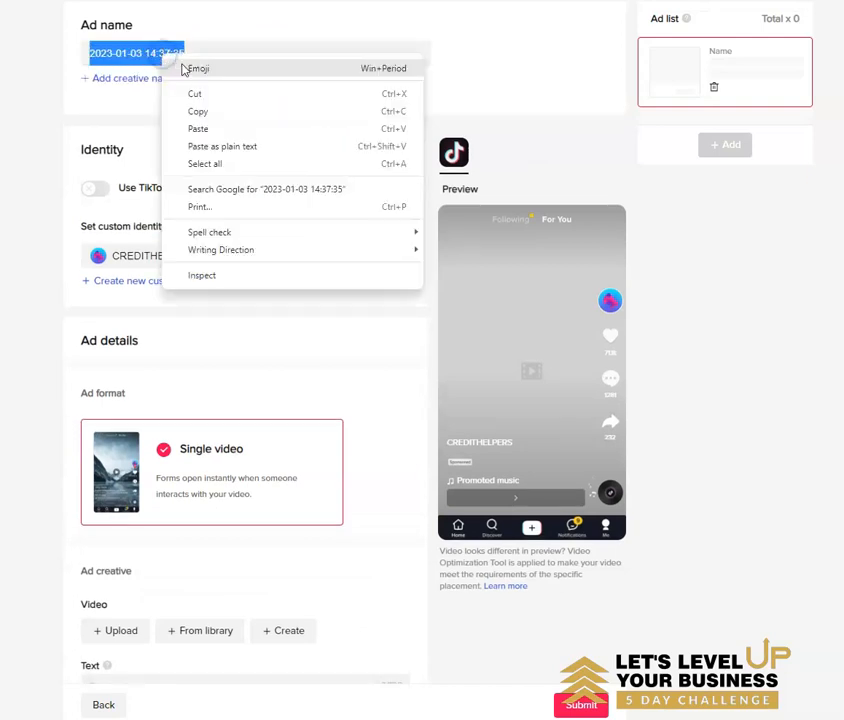
left_click(207, 128)
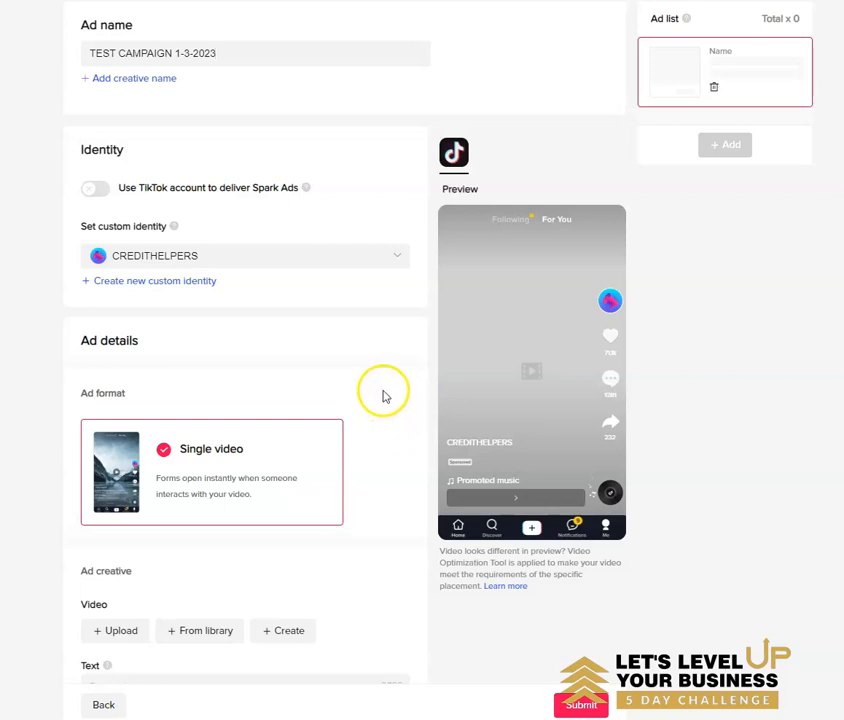
Step: Use the 27-second video from the video library as the ad creative, and play it in the preview
left_click(207, 633)
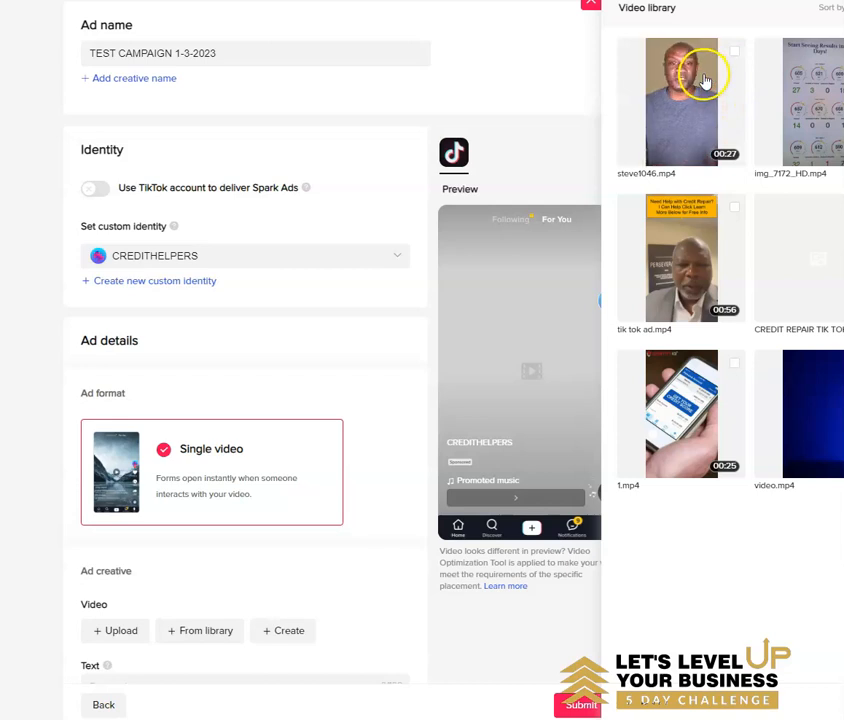
left_click(688, 126)
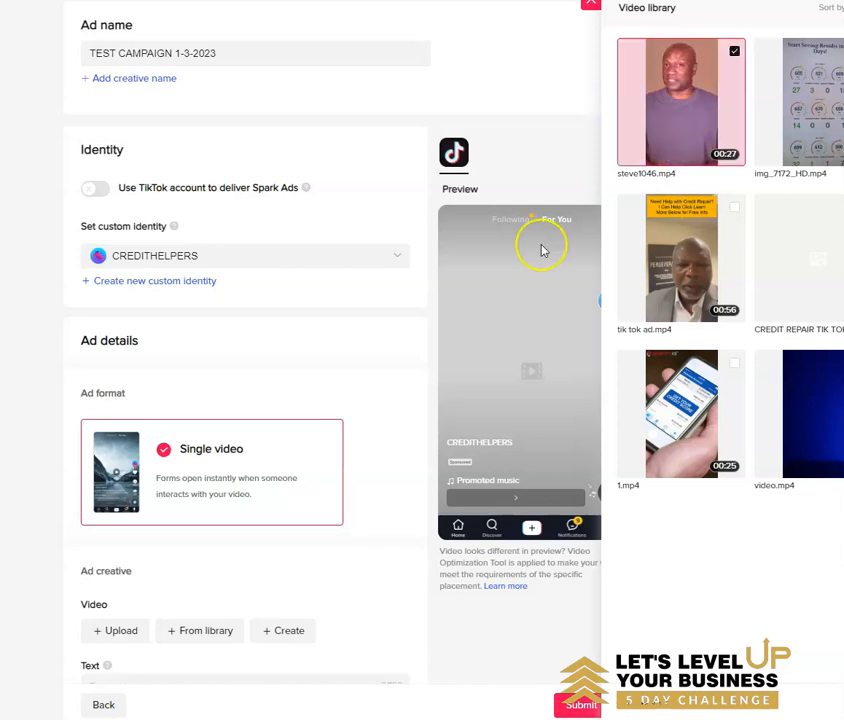
left_click(576, 705)
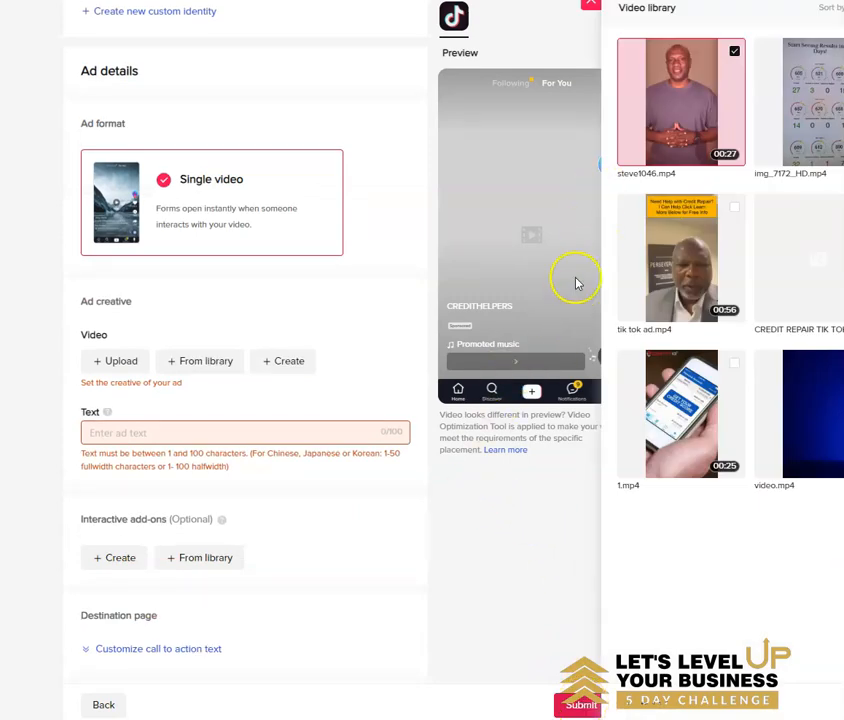
left_click(836, 704)
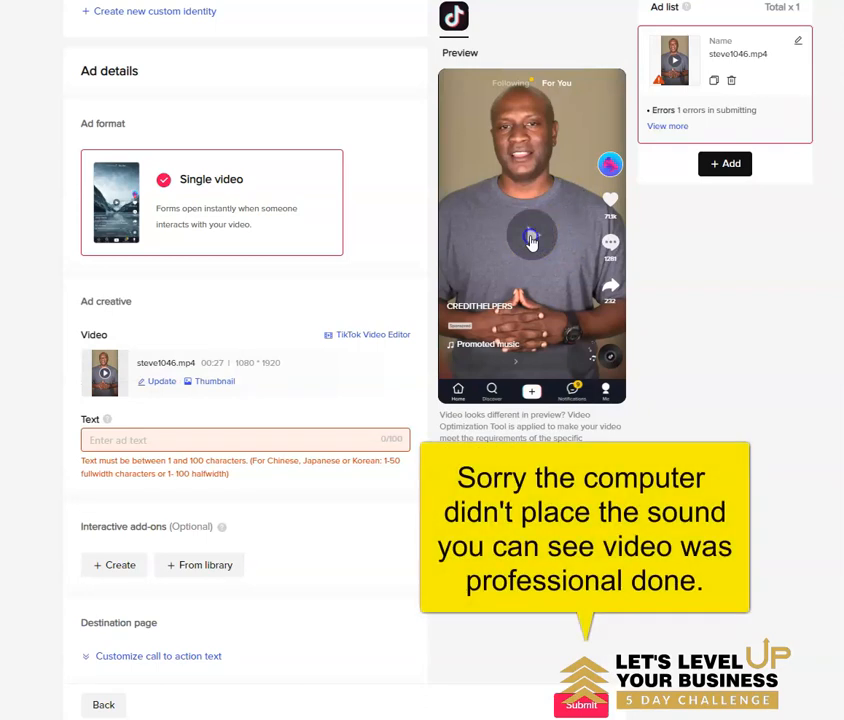
left_click(531, 240)
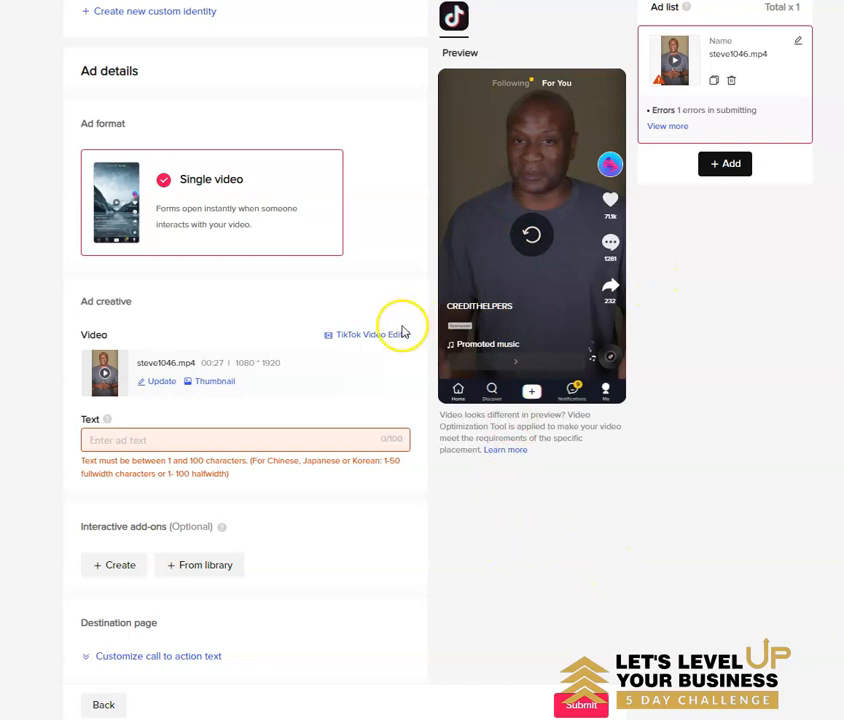
Step: Replace the ad video with img_7172_HD.mp4 from the video library, and play it in the preview
left_click(160, 388)
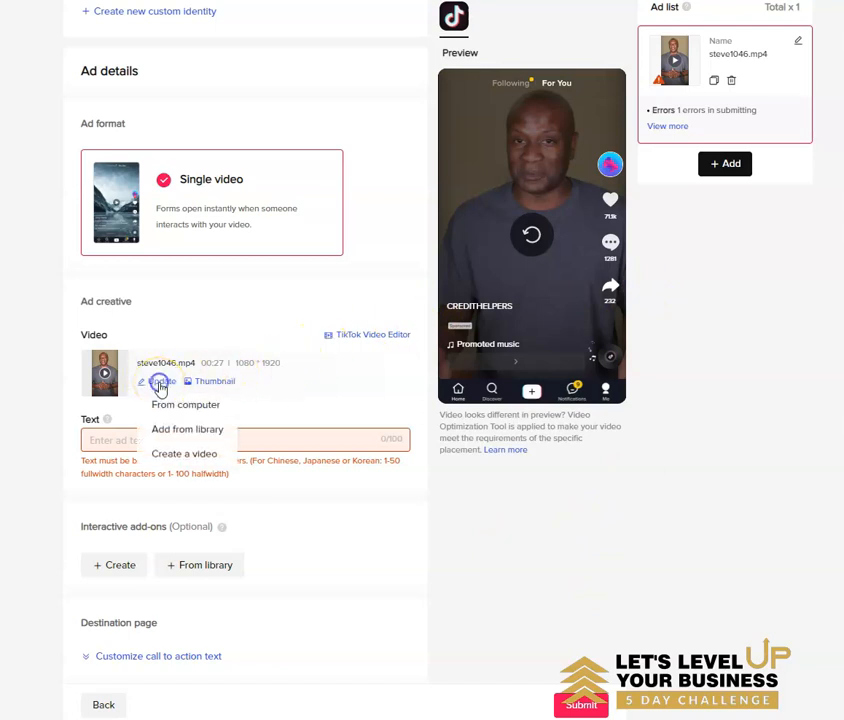
left_click(175, 432)
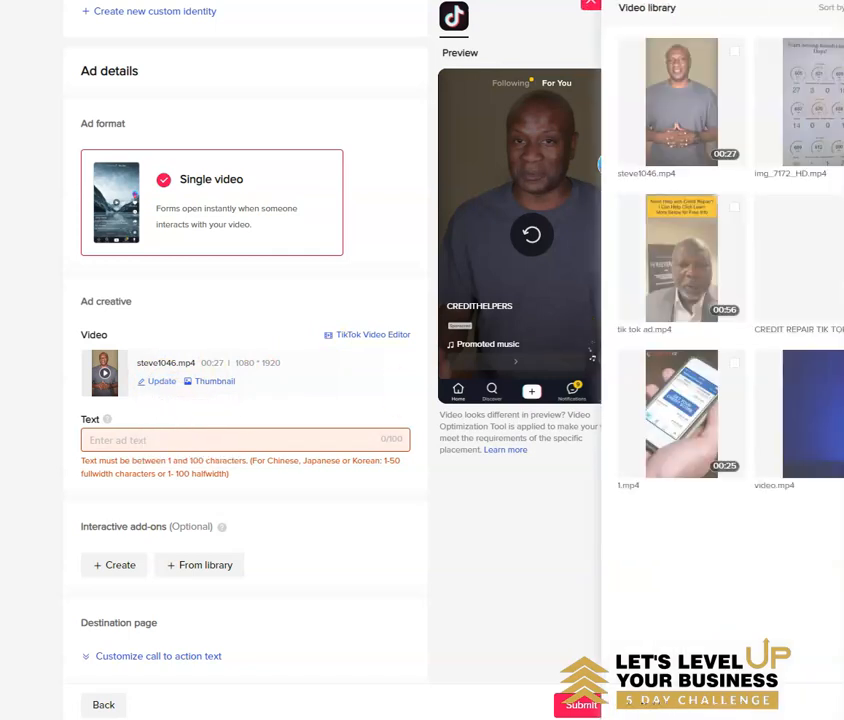
left_click(821, 150)
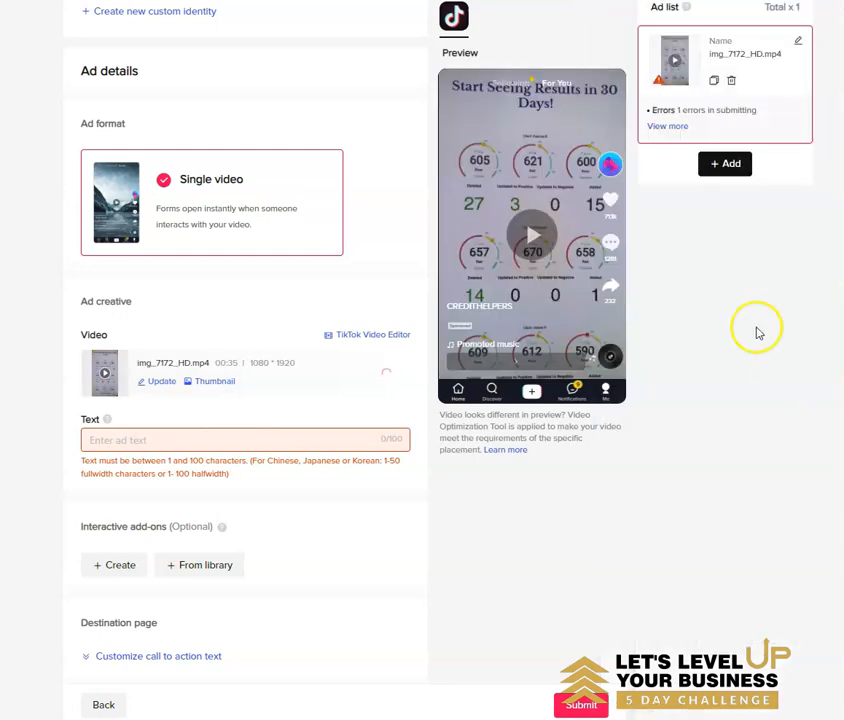
left_click(531, 236)
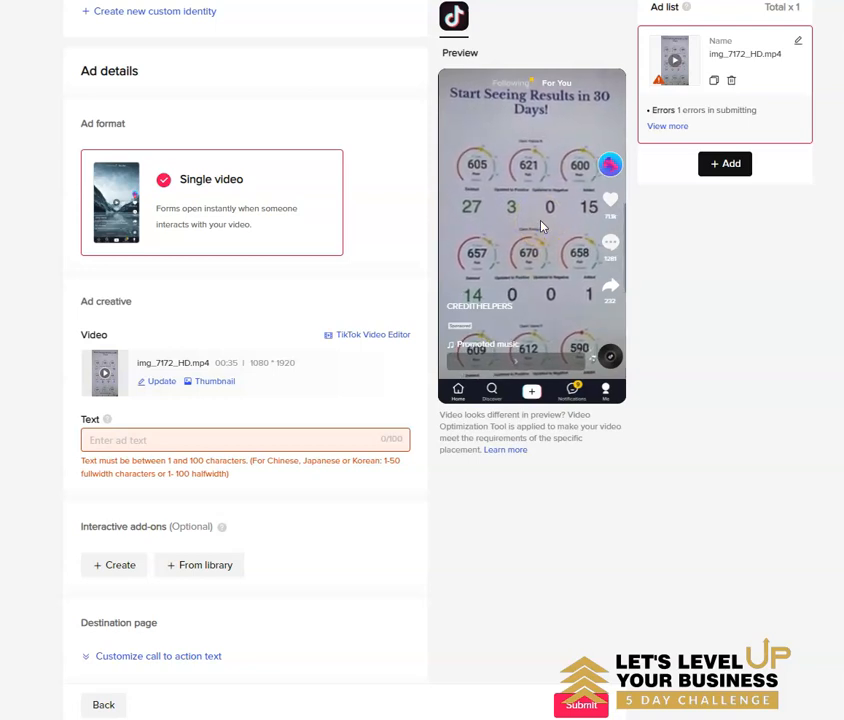
left_click(536, 230)
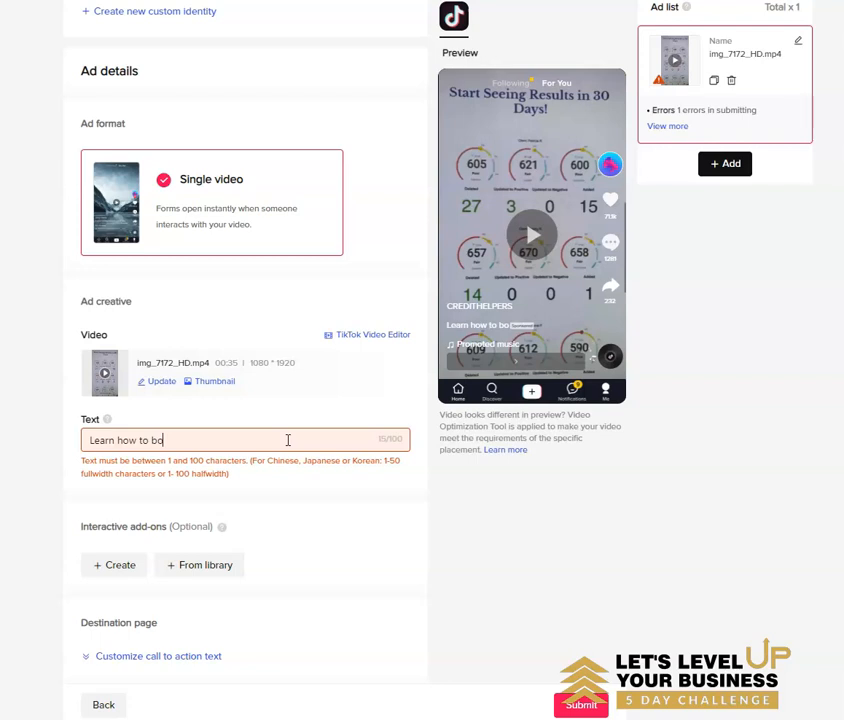
Step: Enter the ad text "Learn how to boost your scores click learn more now"
type("ost your scores click learn more now")
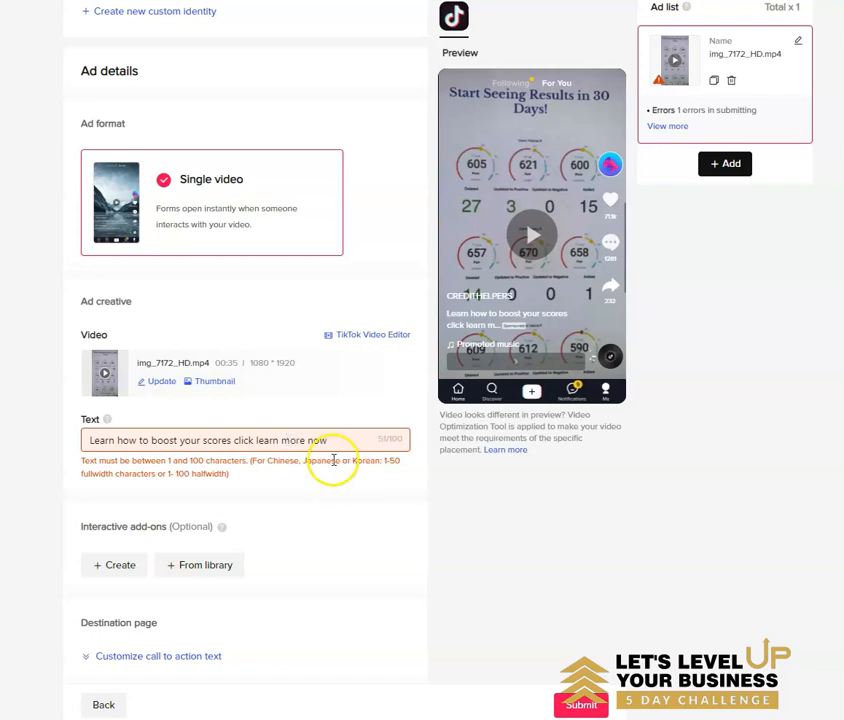
scroll(306, 420, "down", 1)
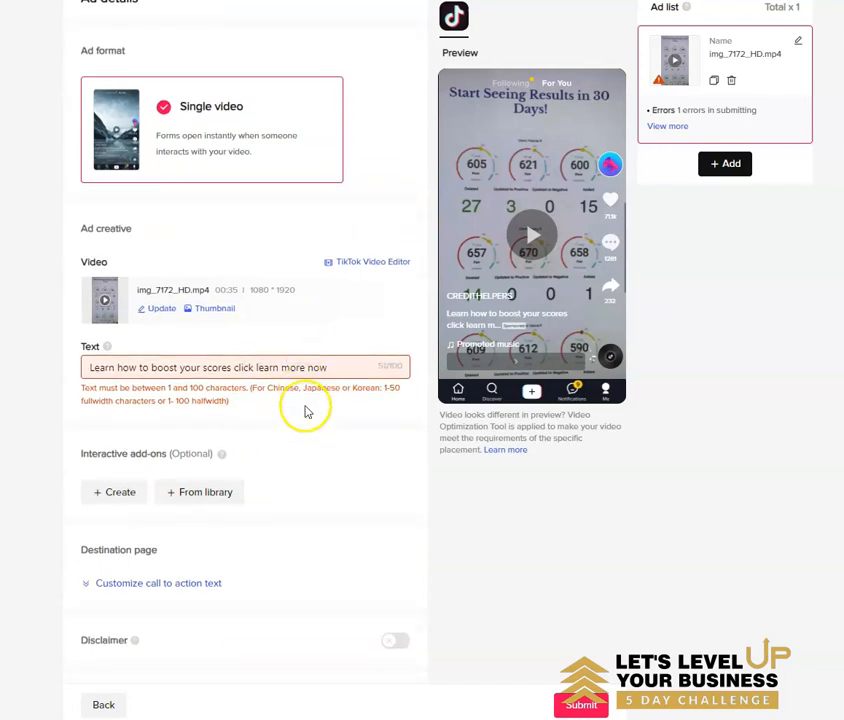
left_click(522, 253)
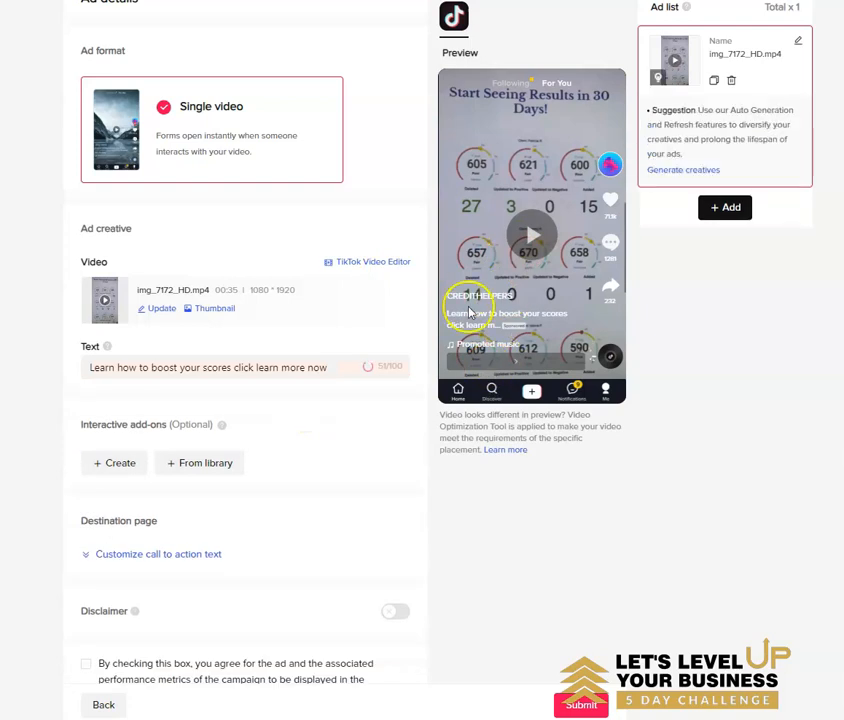
Step: Review the available instant forms, both preview pages of the CONSUMER HELP SERVICES form, and the ad's identity and creative settings
scroll(310, 397, "down", 4)
scroll(308, 400, "down", 1)
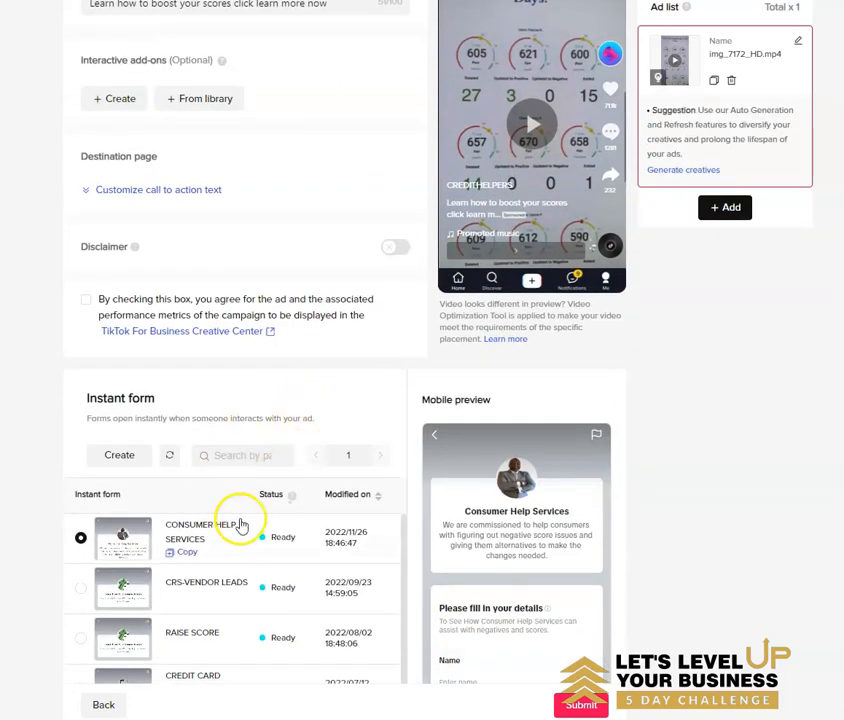
scroll(147, 600, "down", 3)
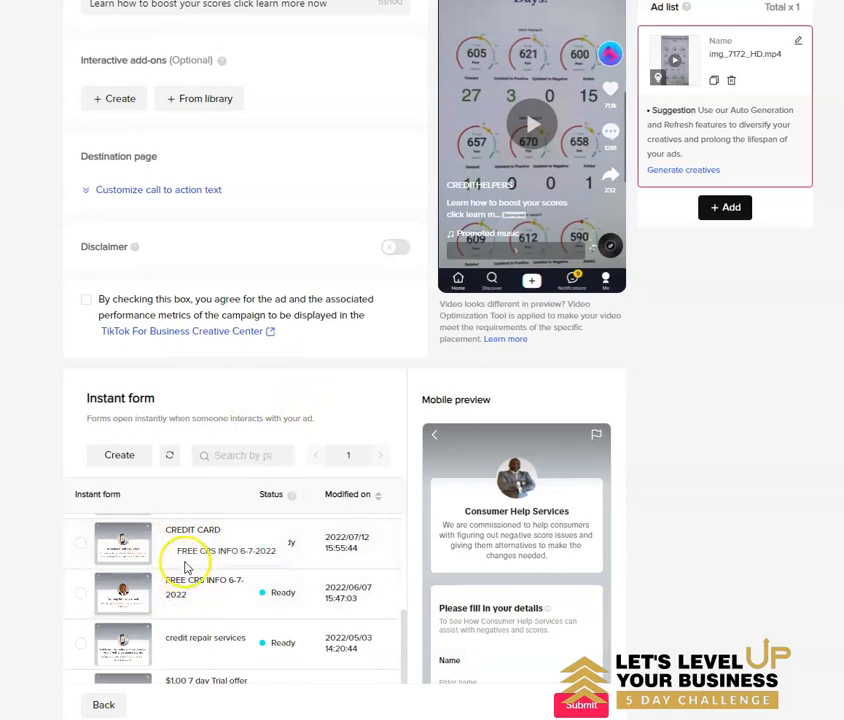
scroll(316, 524, "up", 3)
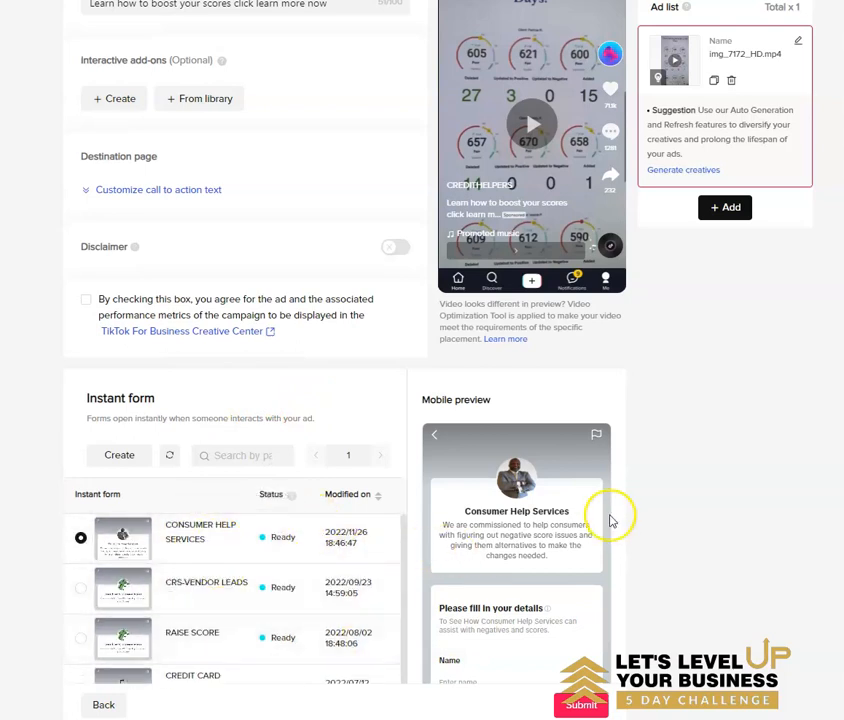
scroll(612, 520, "down", 3)
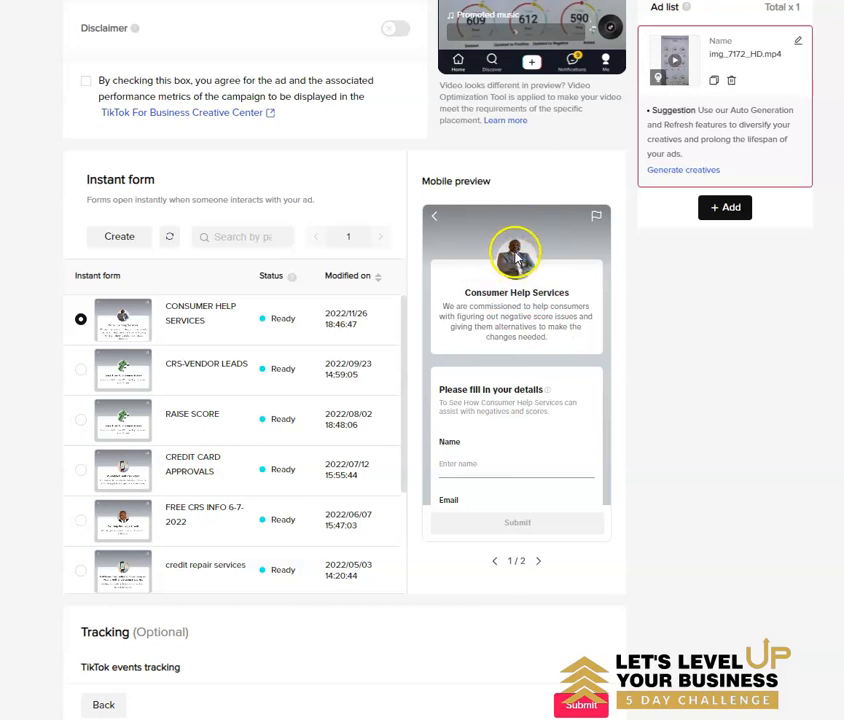
scroll(377, 163, "up", 8)
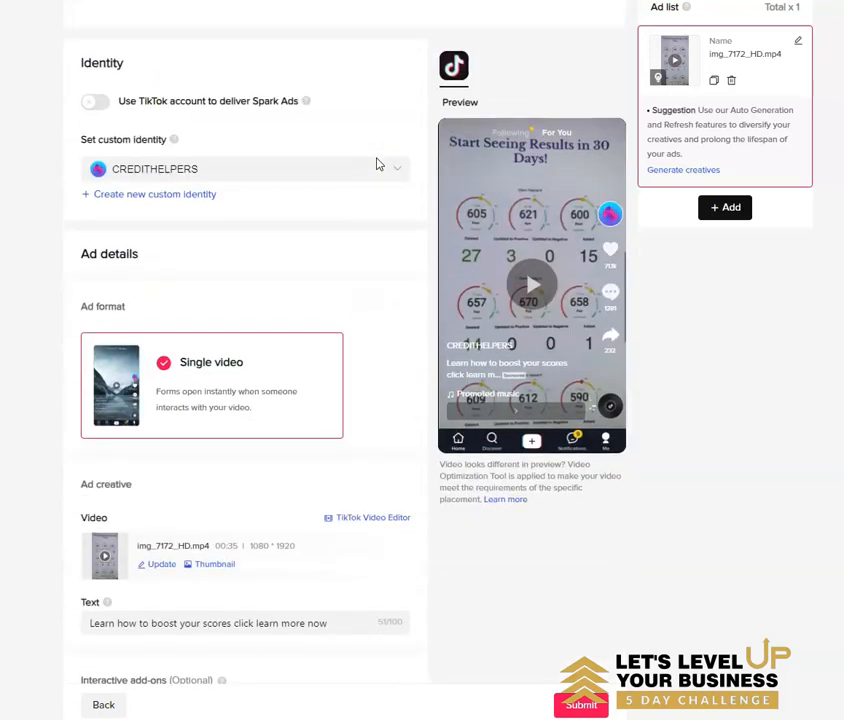
scroll(377, 163, "up", 1)
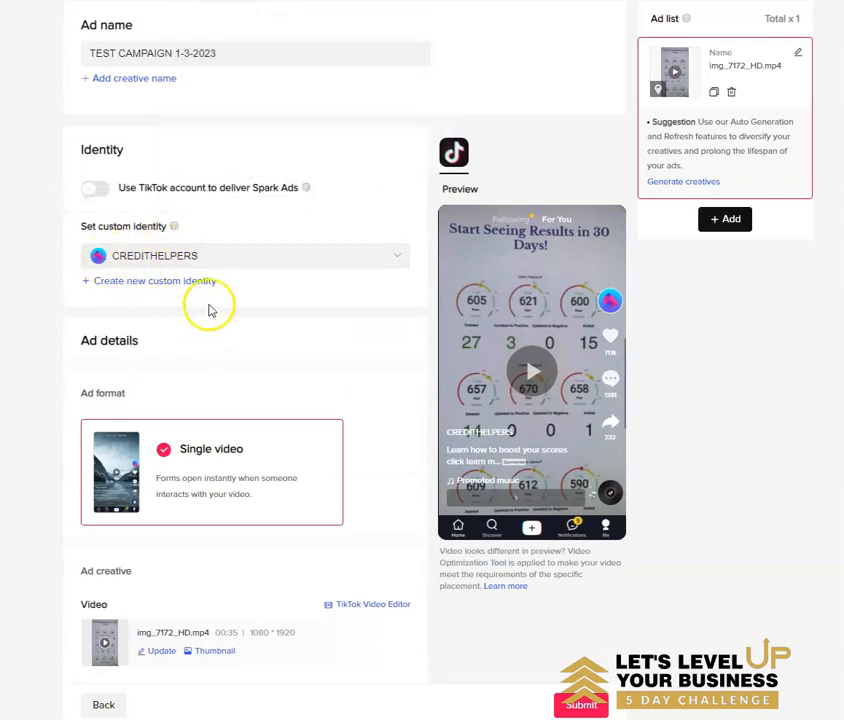
scroll(422, 336, "down", 10)
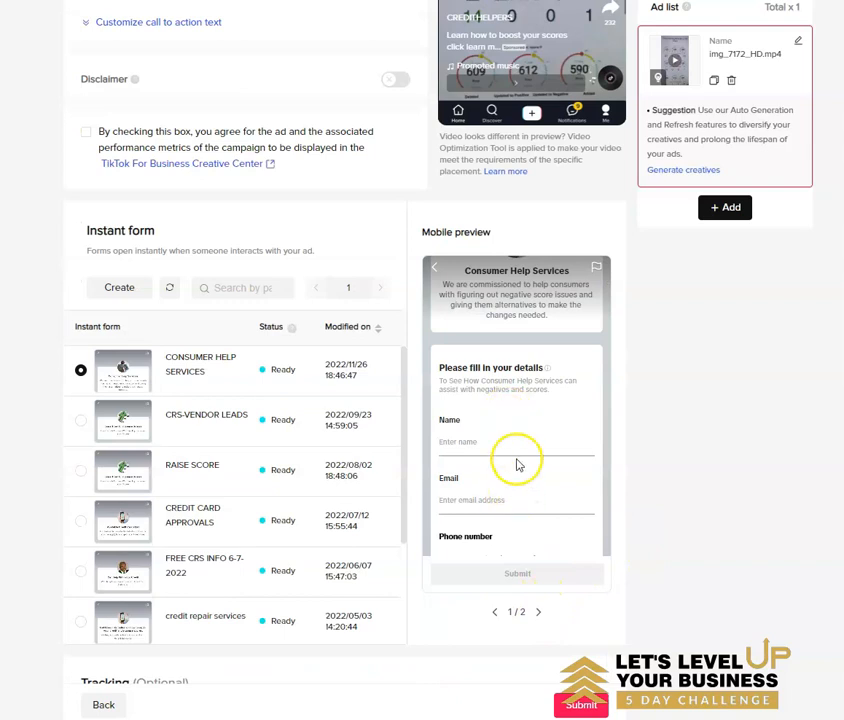
left_click(537, 613)
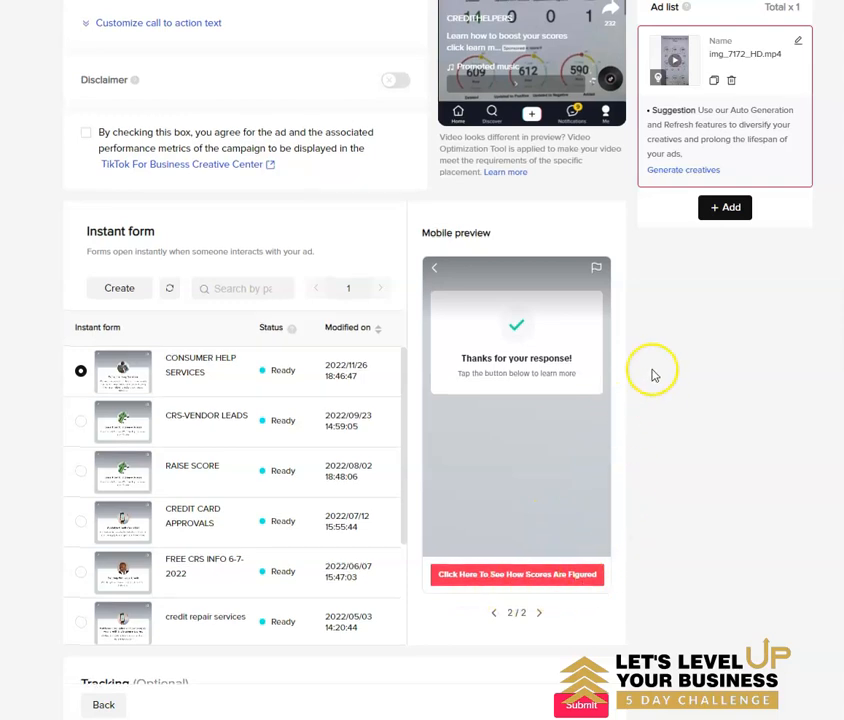
scroll(652, 375, "up", 6)
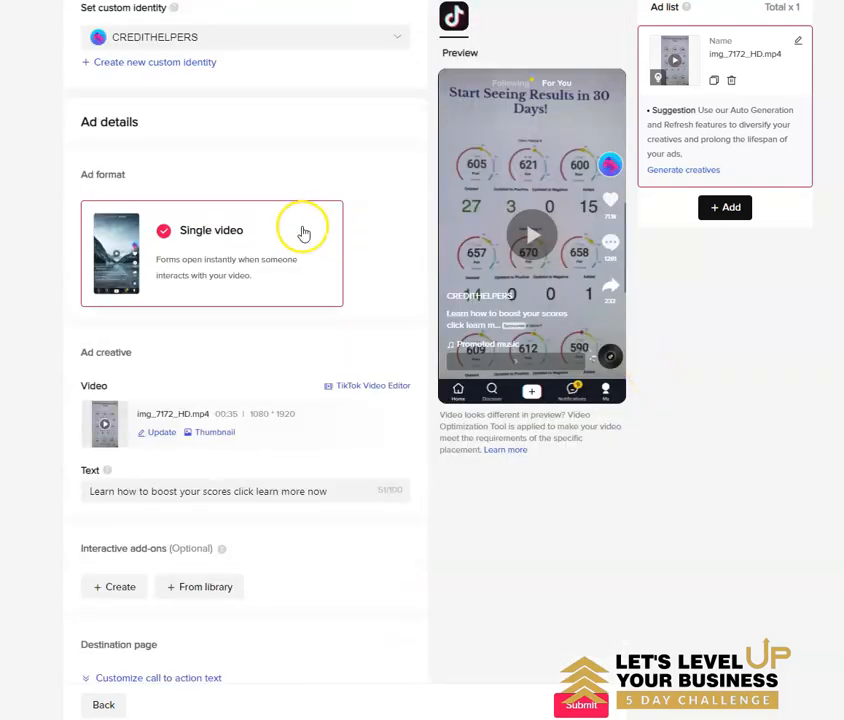